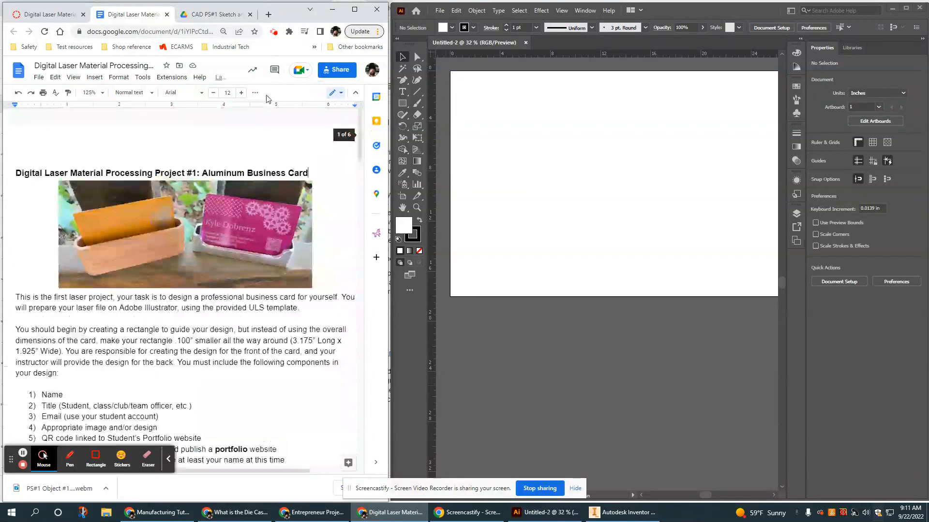
Review the assignment's list of required card components and the student-account note.
scroll(313, 182, "down", 1)
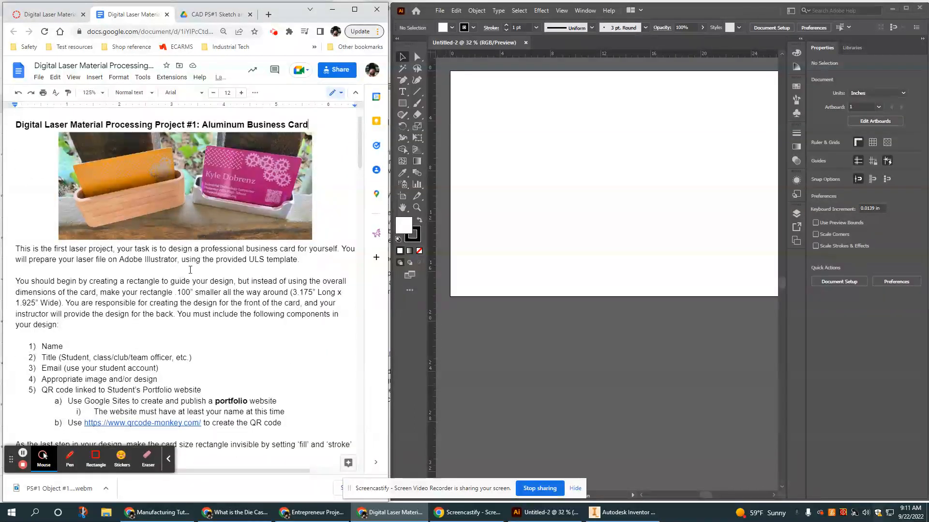
scroll(123, 240, "down", 1)
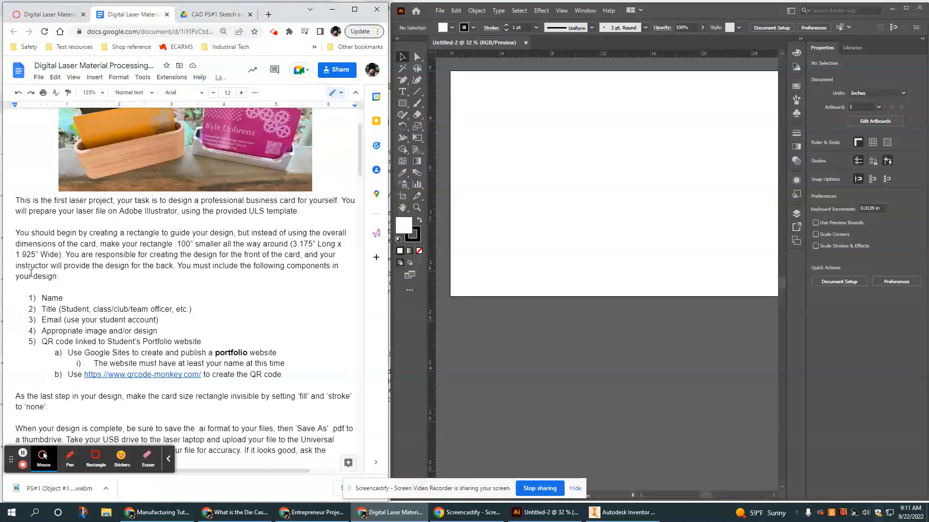
scroll(166, 249, "up", 1)
scroll(166, 249, "down", 1)
left_click_drag(39, 296, 316, 379)
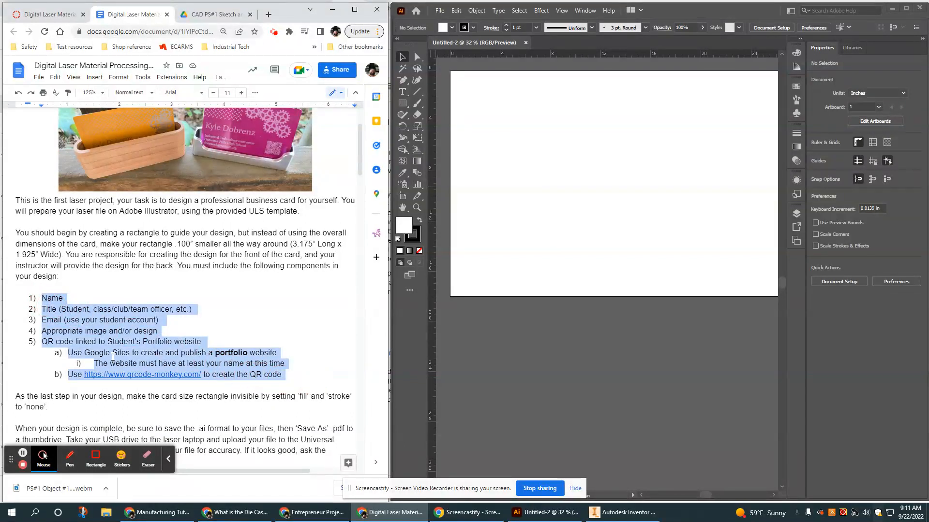
left_click(161, 265)
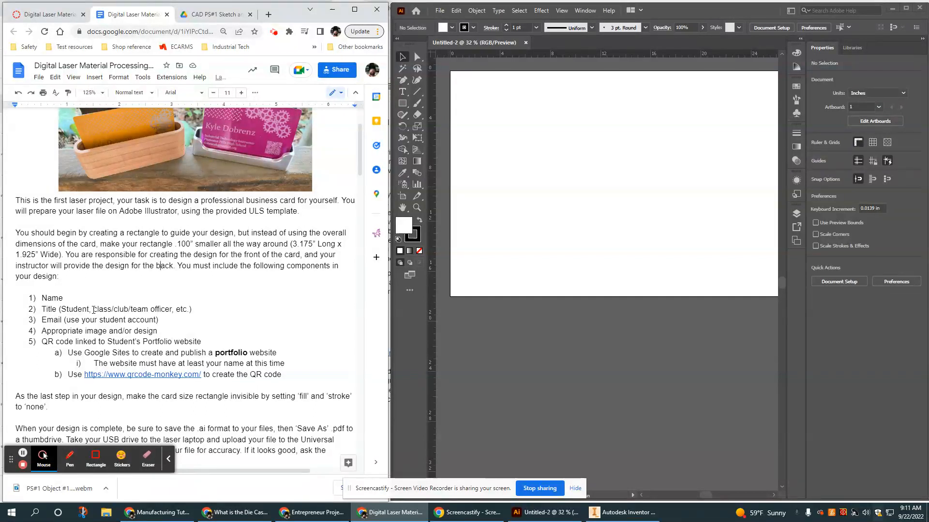
scroll(93, 310, "up", 1)
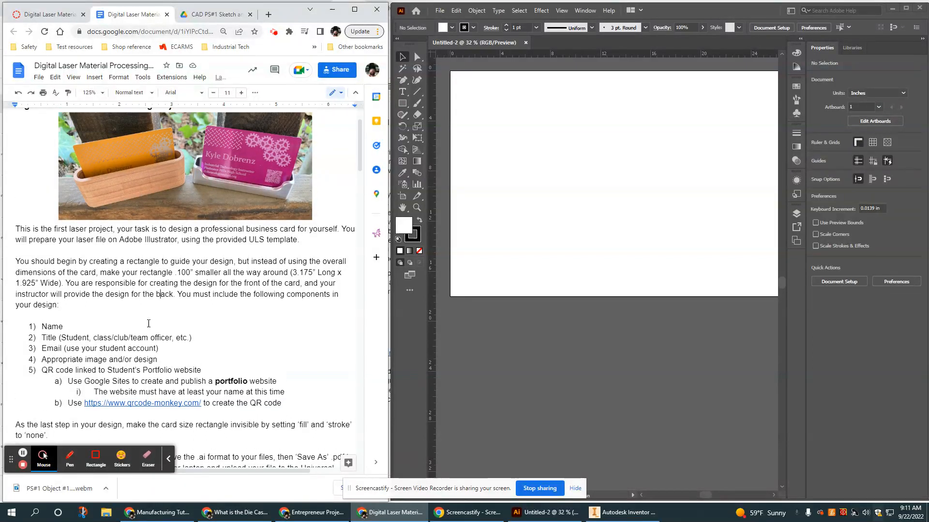
scroll(220, 340, "down", 1)
scroll(219, 340, "up", 1)
scroll(224, 343, "down", 1)
left_click_drag(162, 320, 64, 322)
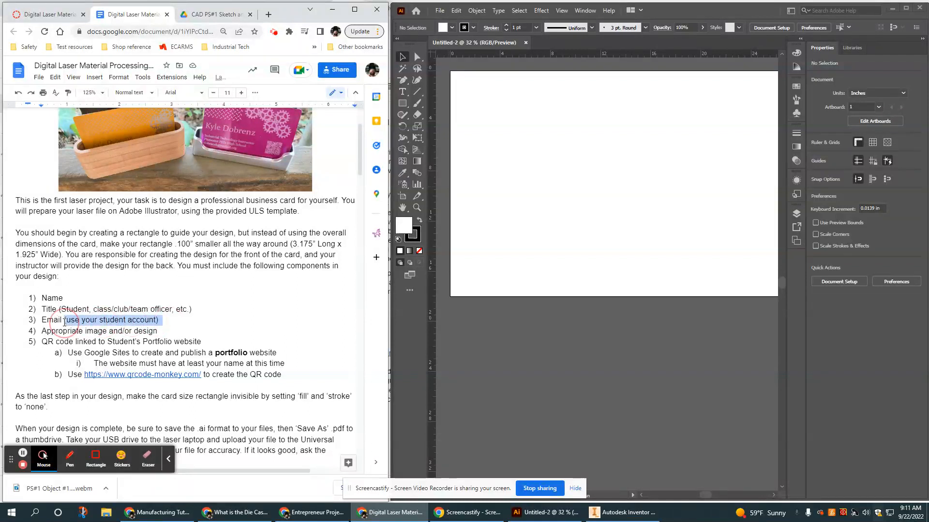
left_click(228, 318)
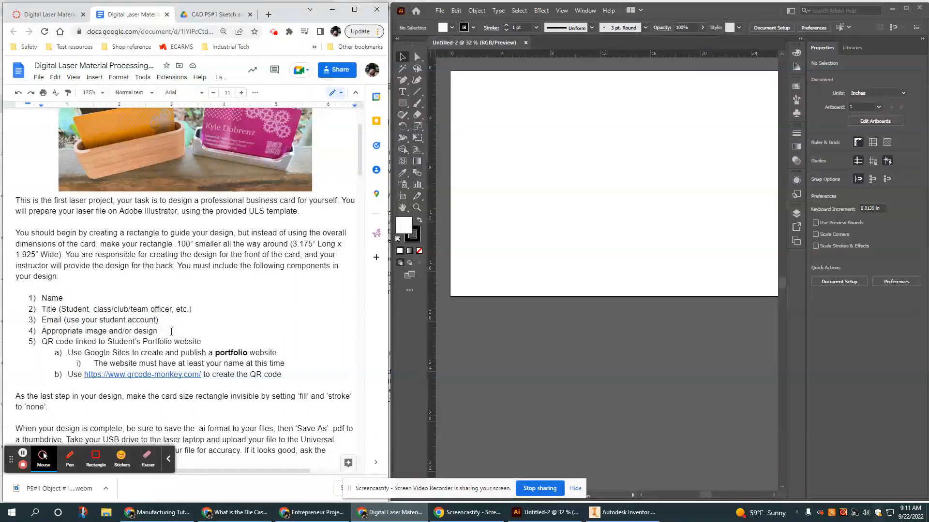
Note the QR code, Google Sites portfolio and 3.175 by 1.925 in card-size requirements.
scroll(203, 187, "up", 1)
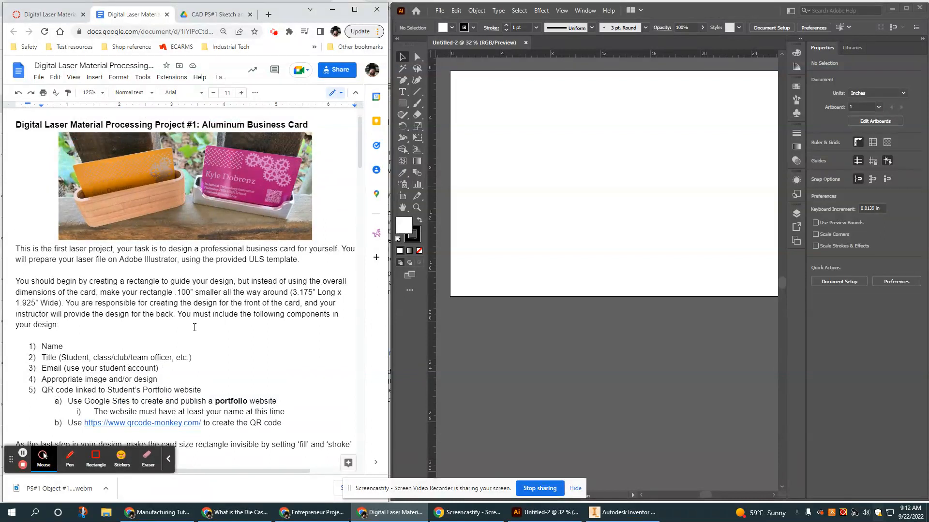
scroll(174, 309, "down", 1)
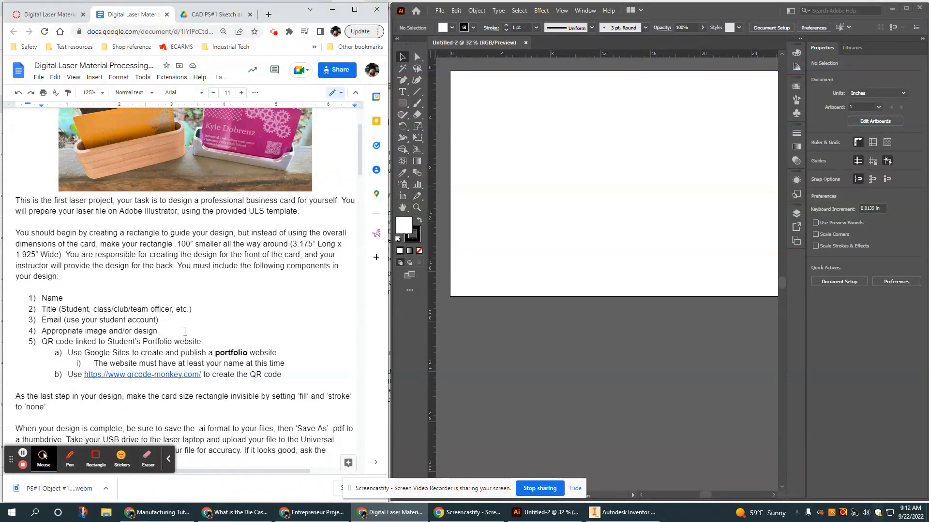
left_click_drag(202, 342, 42, 345)
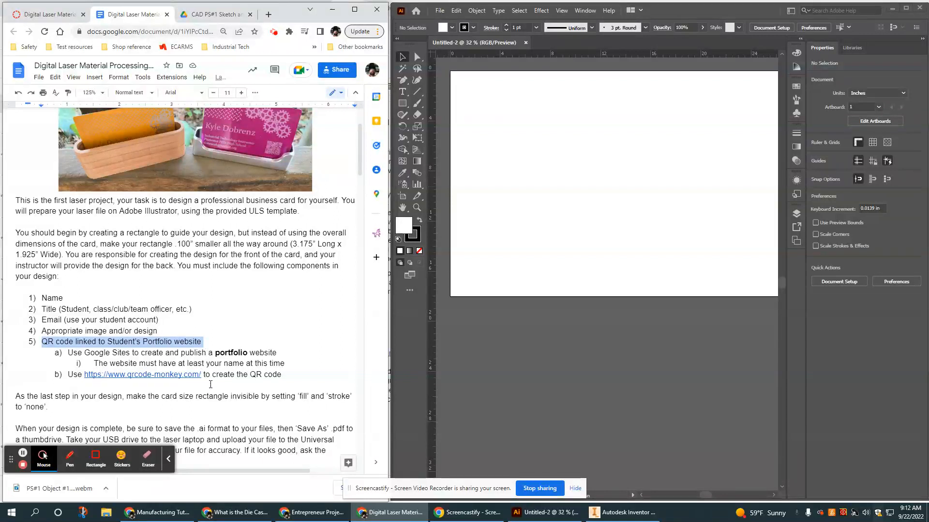
left_click_drag(85, 353, 129, 353)
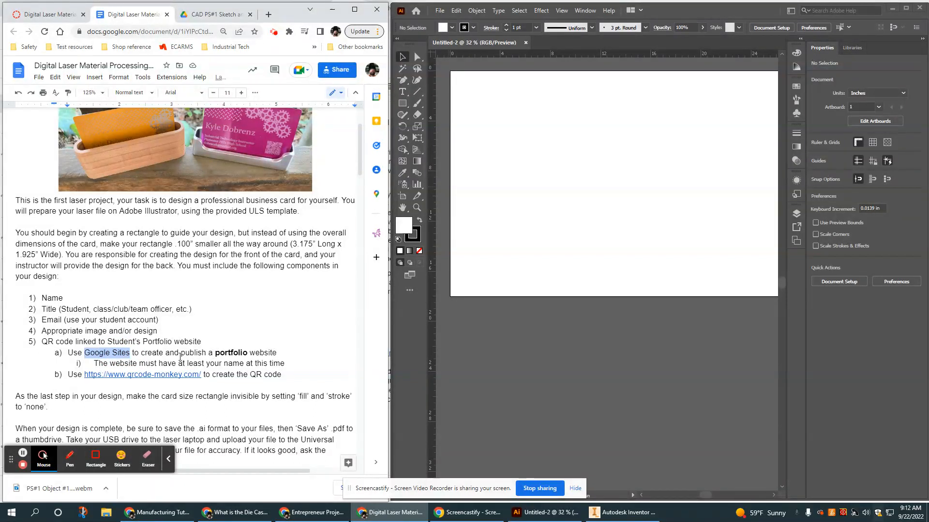
left_click(214, 353)
left_click(214, 353)
left_click_drag(215, 353, 276, 354)
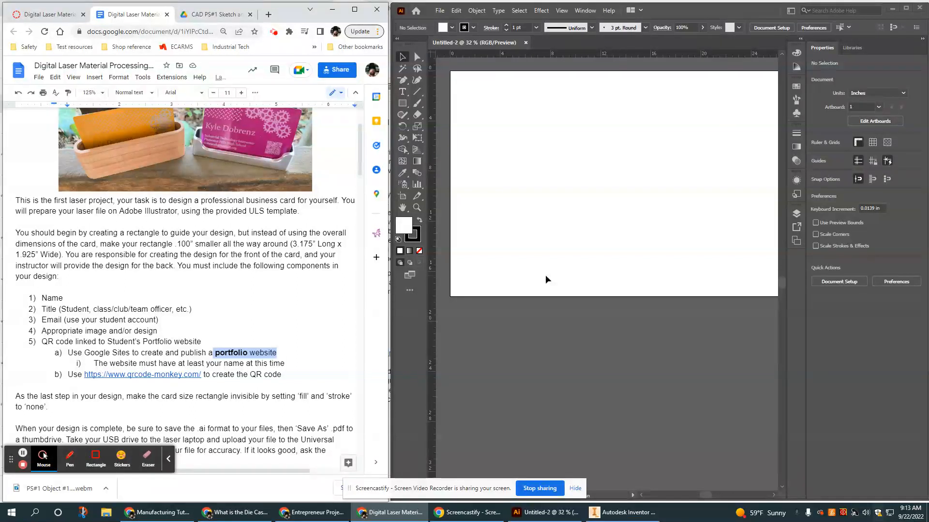
scroll(341, 309, "up", 1)
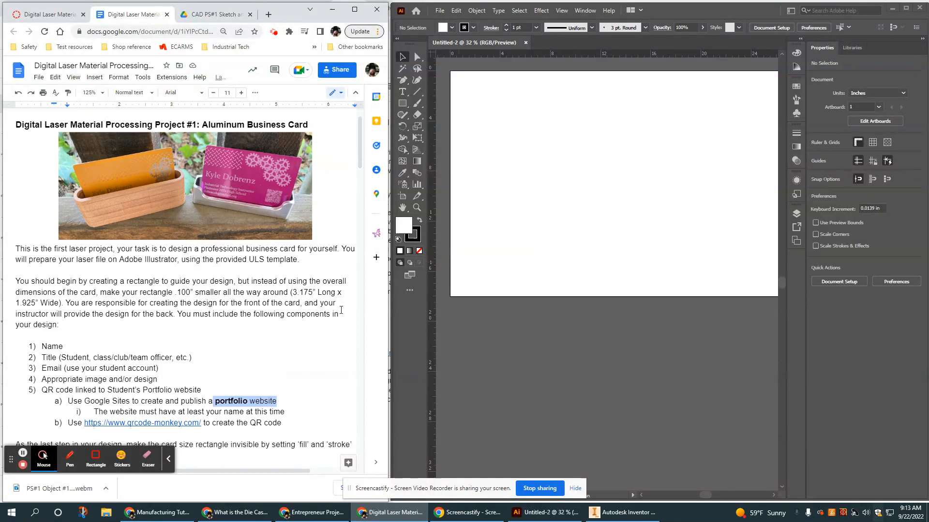
left_click_drag(107, 293, 71, 303)
left_click(295, 290)
left_click_drag(293, 291, 56, 304)
left_click(295, 292)
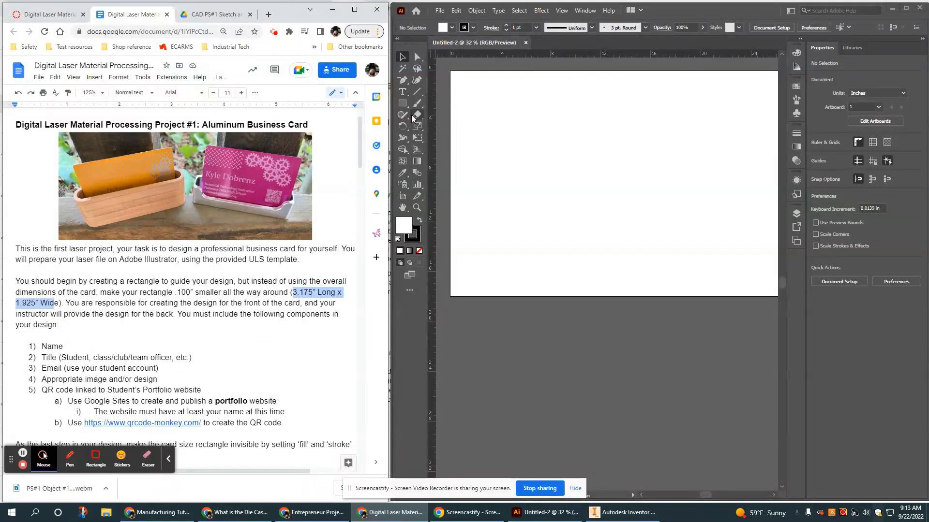
Pick the plain Rectangle Tool and switch the workspace to Essentials Classic.
left_click(403, 103)
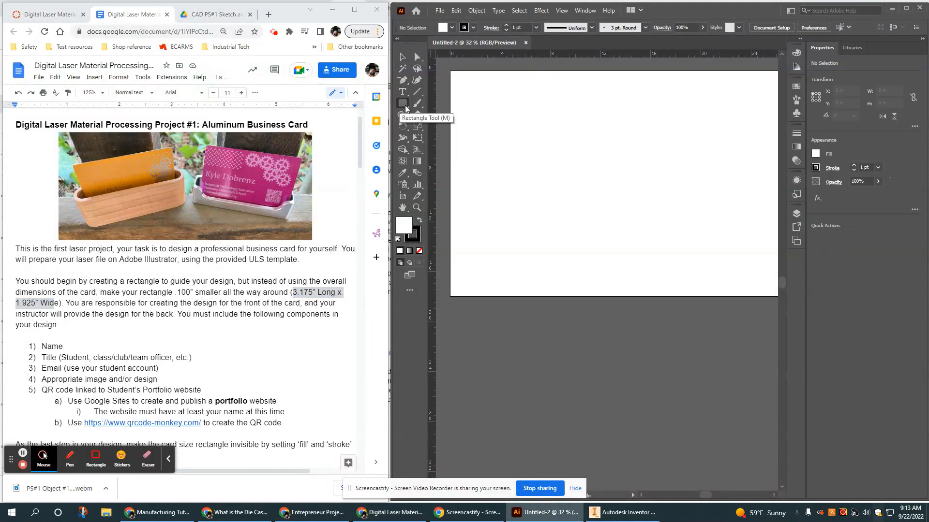
left_click(404, 104)
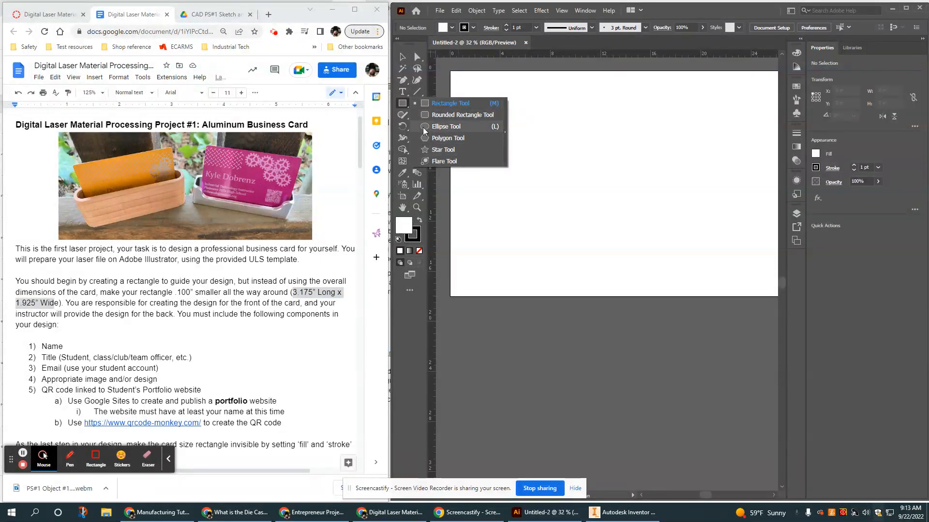
left_click(442, 107)
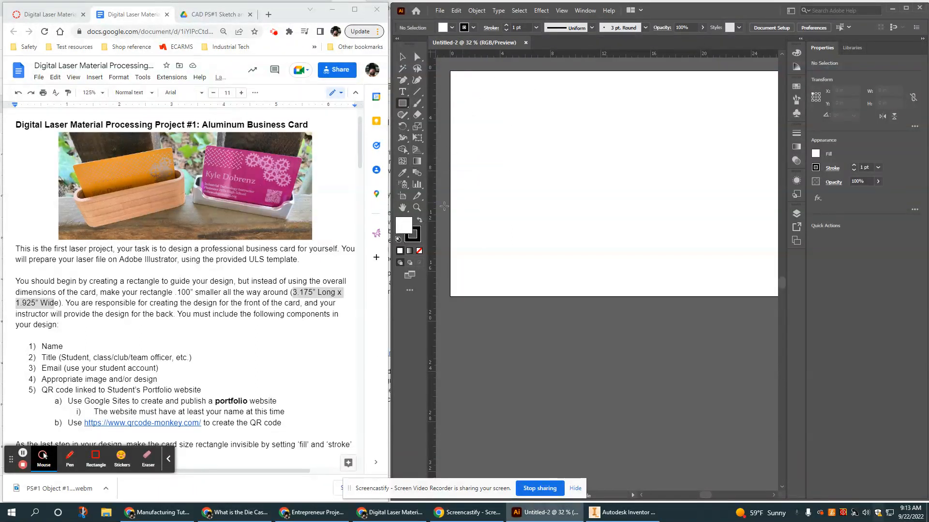
left_click(790, 12)
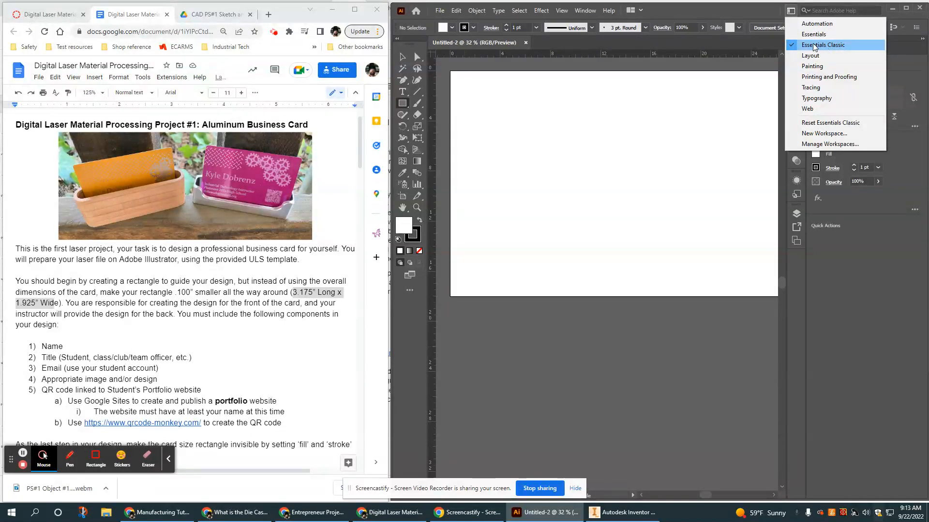
left_click(814, 47)
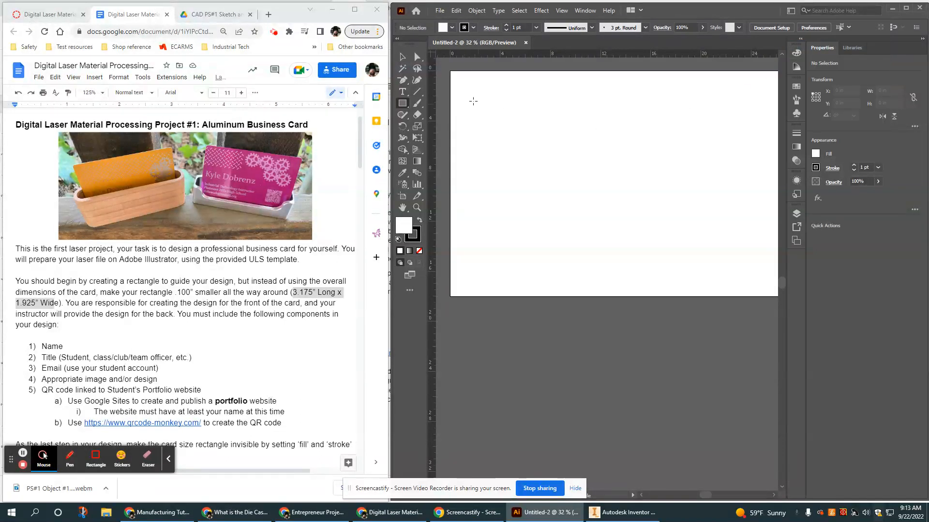
Draw a roughly 5.21 by 2.89 in rectangle near the artboard's top-left and center it in view.
left_click_drag(475, 95, 539, 131)
left_click_drag(545, 201, 553, 258)
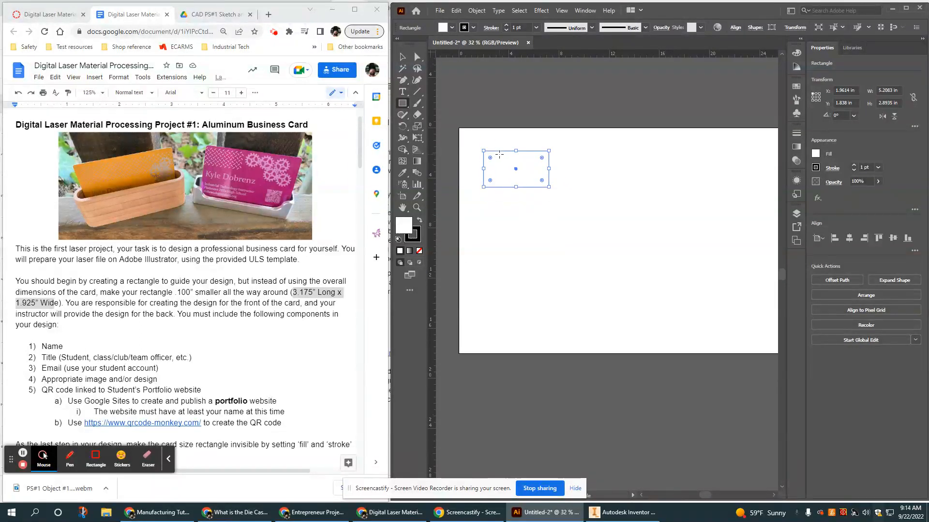
scroll(499, 154, "up", 3)
scroll(499, 155, "up", 1)
scroll(499, 154, "down", 1)
left_click_drag(498, 156, 532, 147)
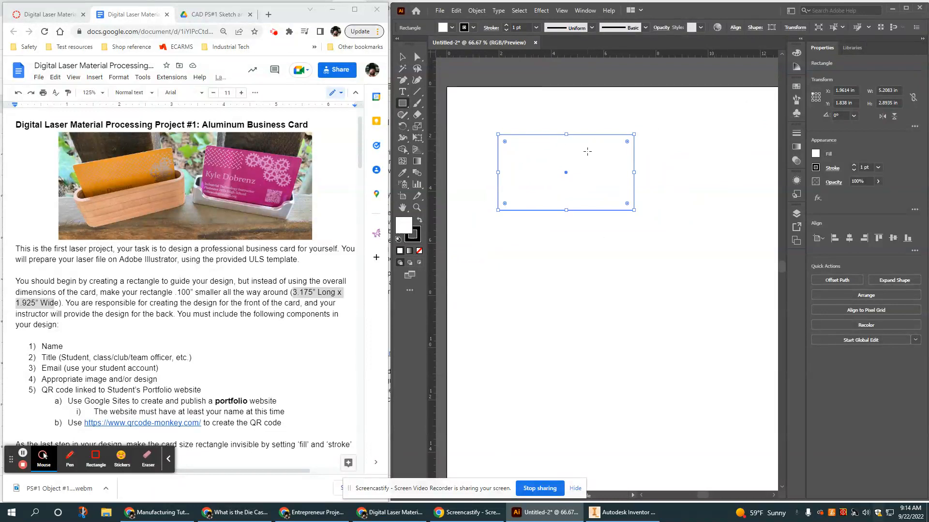
Set the rectangle's reference point and resize it to W 3.175 in by H 1.925 in.
left_click(843, 90)
left_click(826, 92)
left_click(813, 96)
left_click(873, 91)
key("Tab")
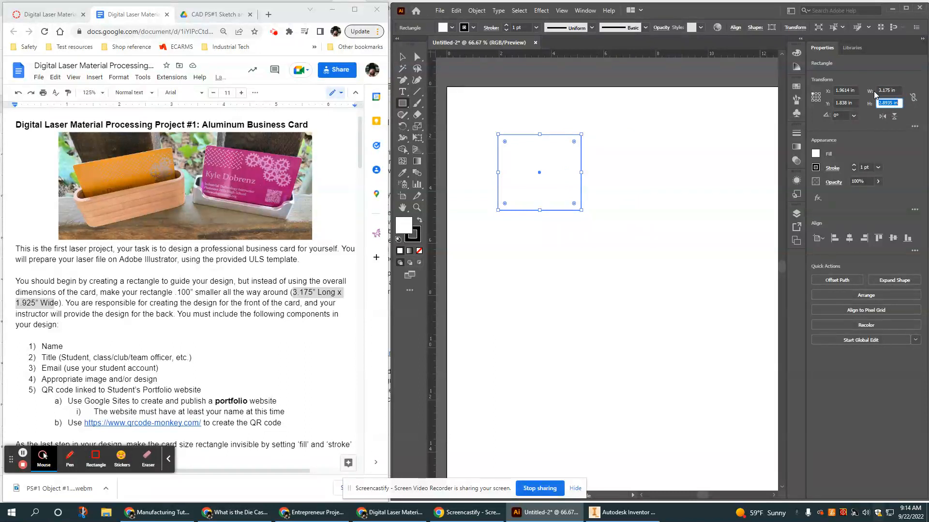
type("1.925")
left_click(913, 99)
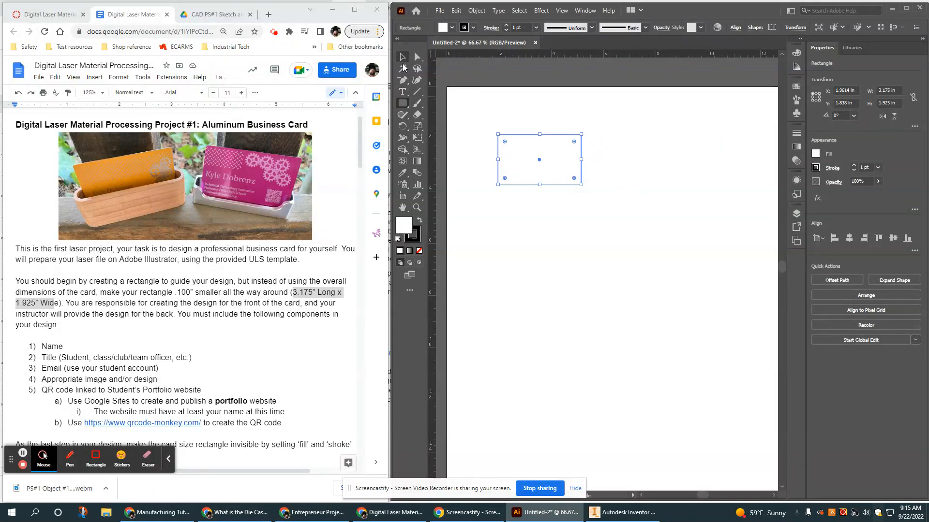
left_click(401, 57)
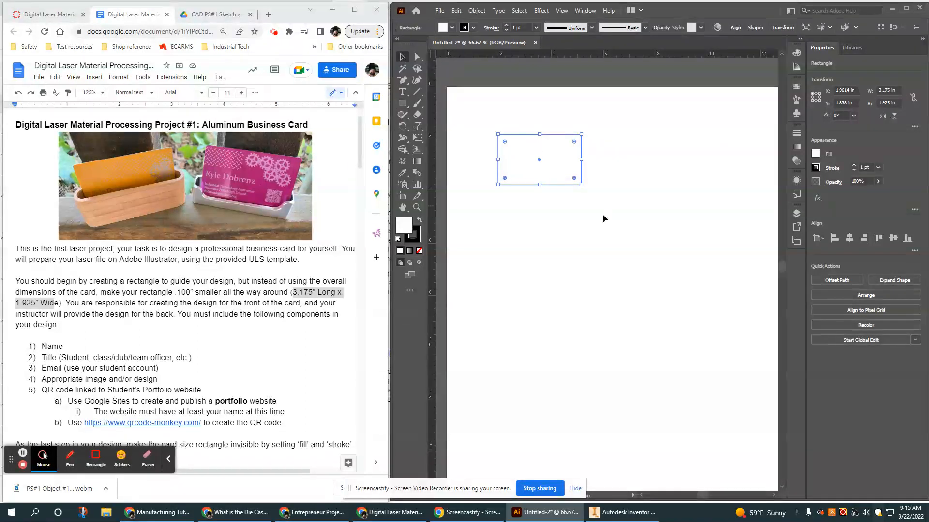
Move the card rectangle near the artboard's top-left corner and reselect it.
left_click(602, 214)
left_click_drag(531, 135, 492, 97)
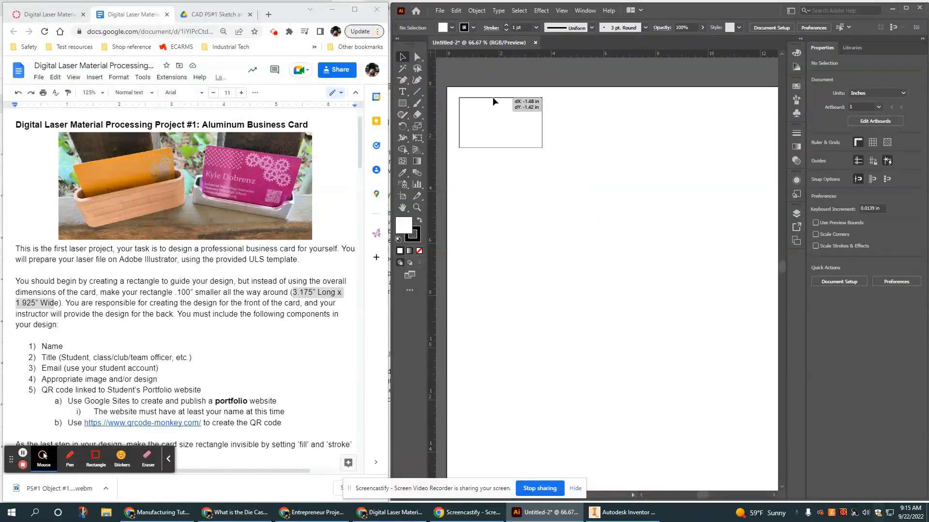
scroll(503, 155, "up", 1)
scroll(504, 155, "left", 1)
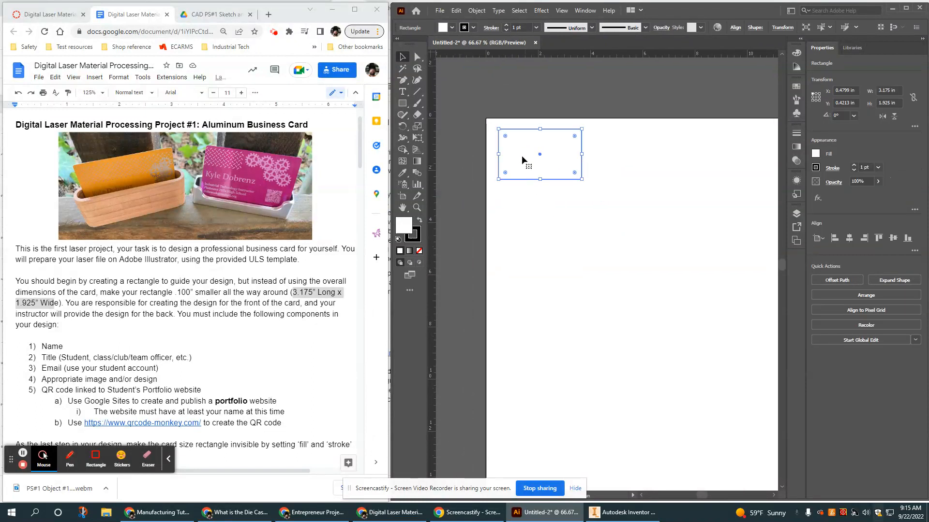
left_click(633, 214)
left_click(582, 167)
Set the rectangle's fill to None so only its outline remains.
left_click(817, 154)
left_click(710, 189)
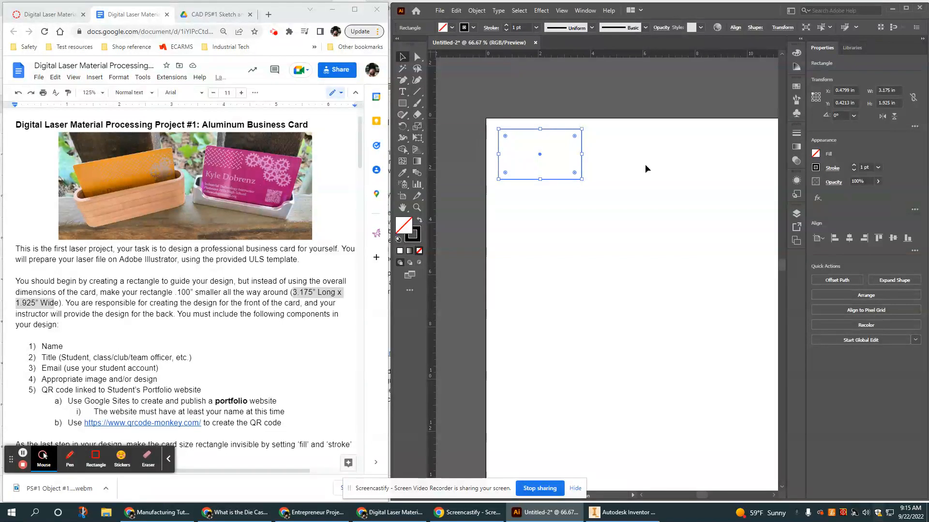
left_click(623, 173)
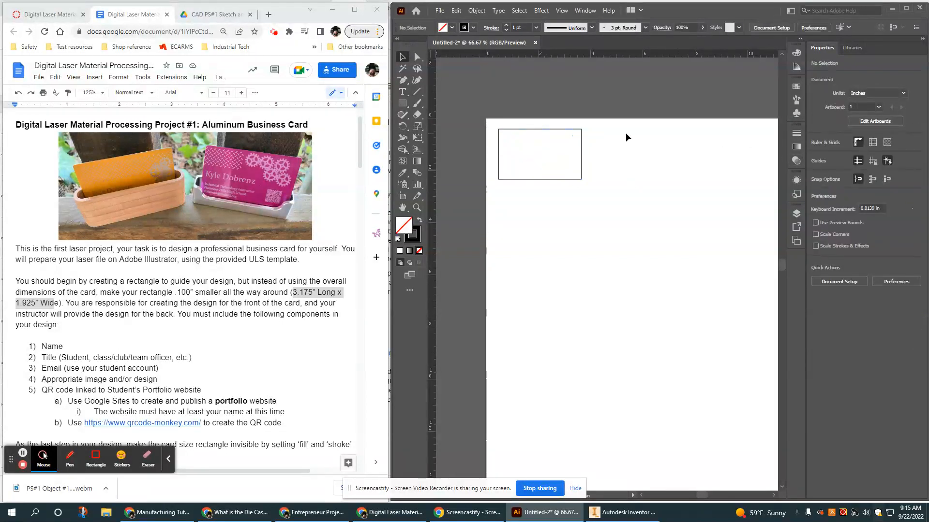
left_click(581, 145)
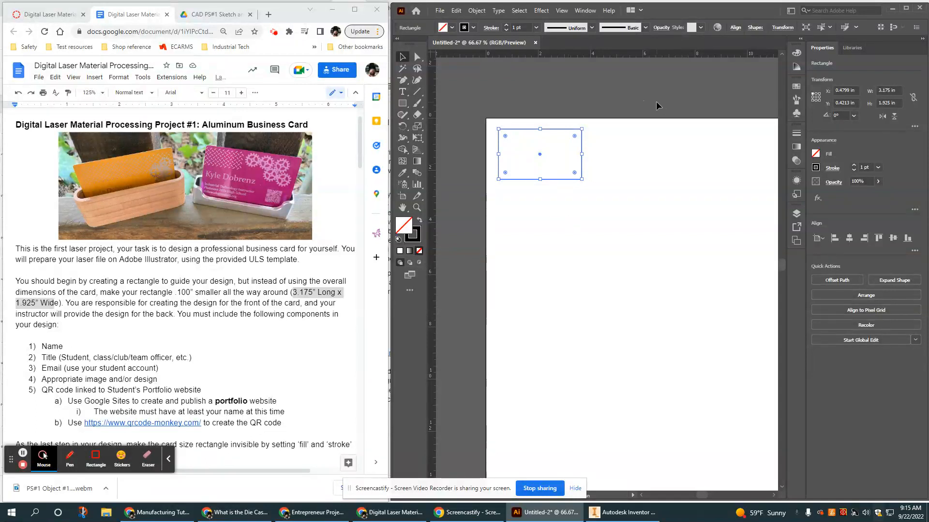
left_click(534, 244)
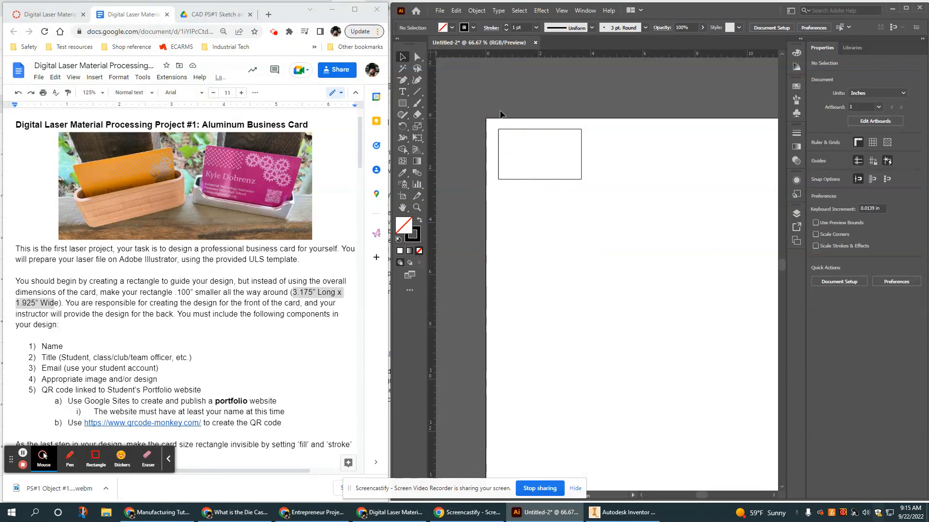
scroll(545, 136, "up", 1)
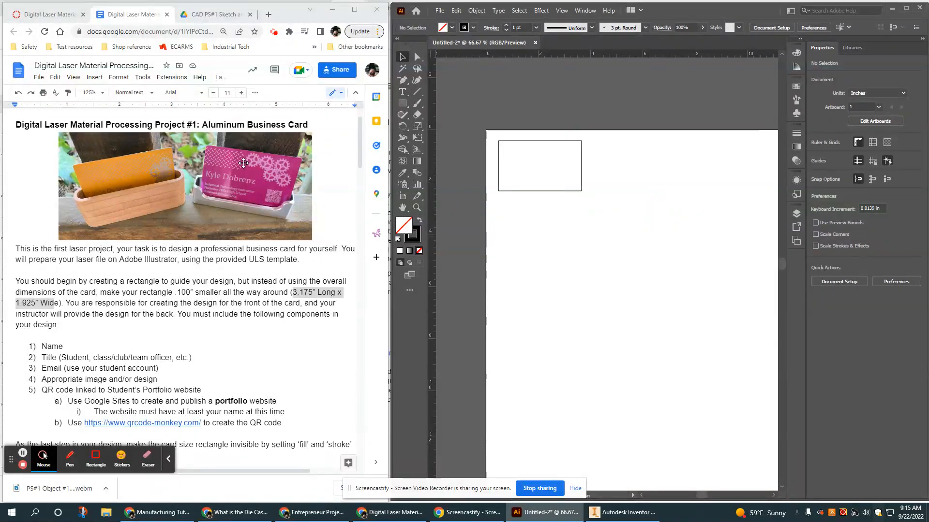
left_click(403, 94)
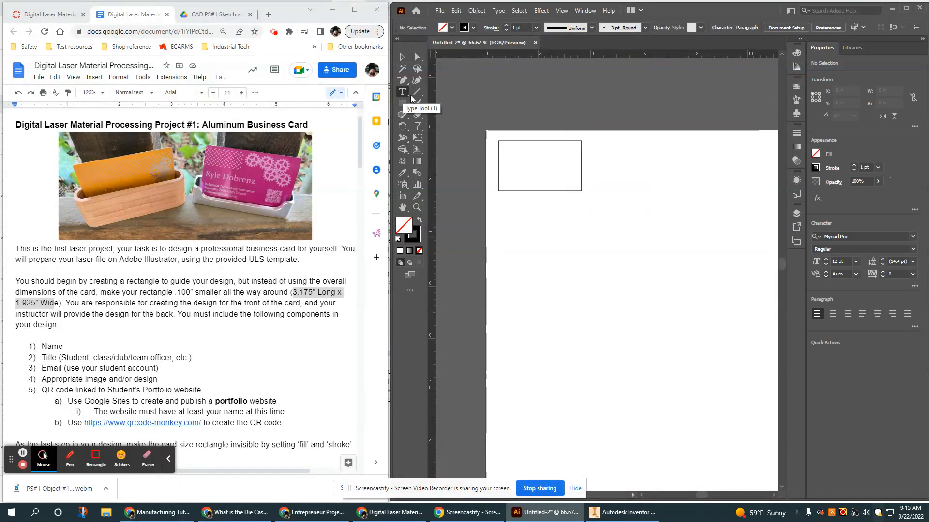
Draw a text area in the rectangle's upper left and set it to Franklin Gothic Heavy.
left_click_drag(504, 163, 556, 190)
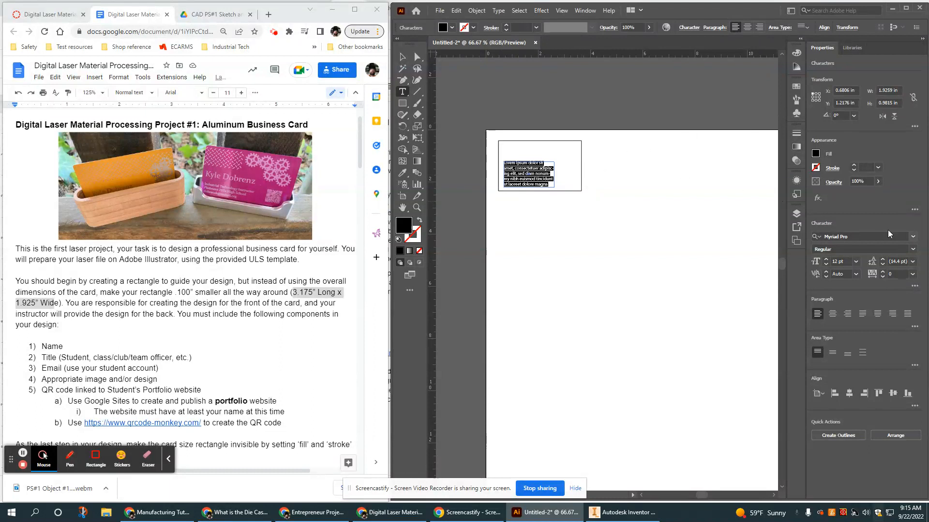
left_click(913, 238)
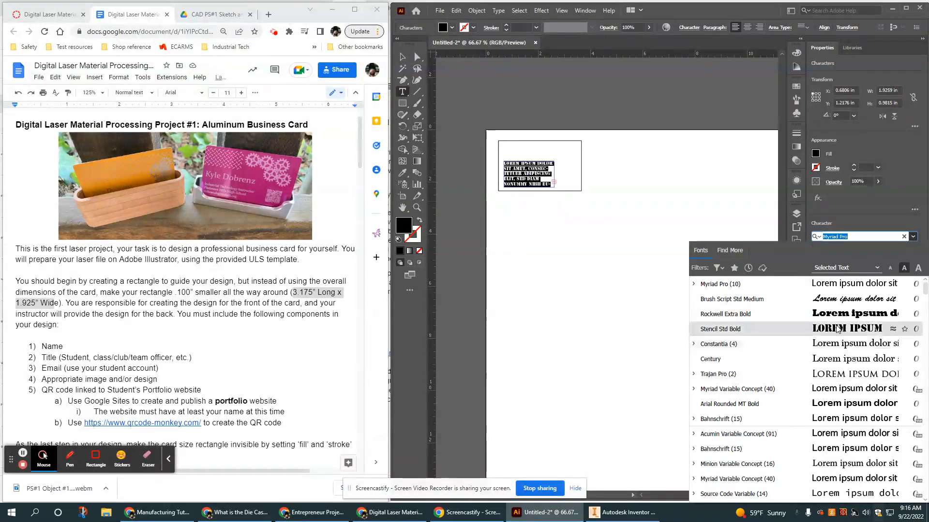
scroll(851, 358, "down", 10)
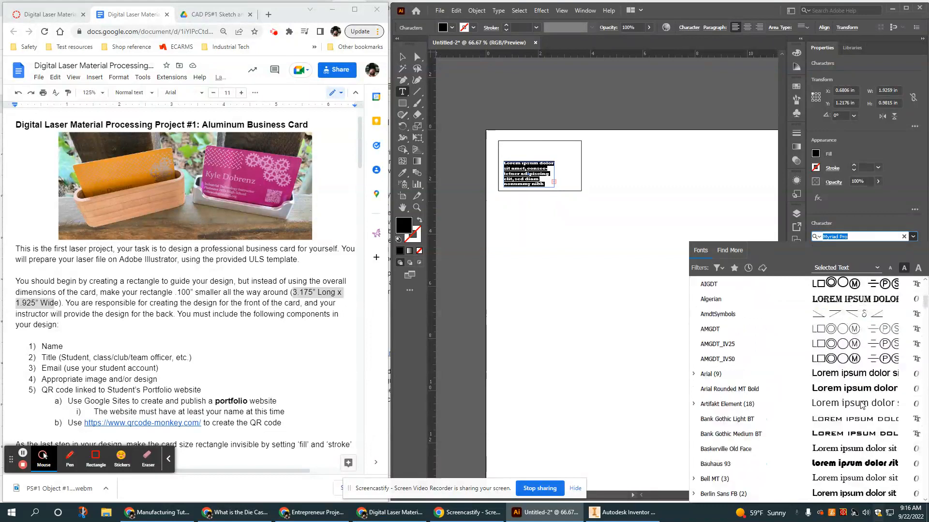
scroll(859, 406, "down", 5)
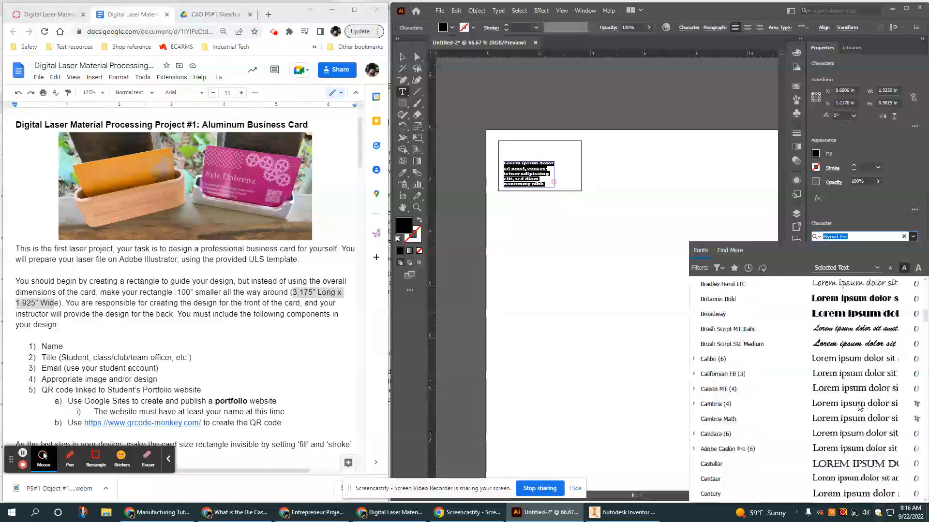
scroll(858, 407, "down", 5)
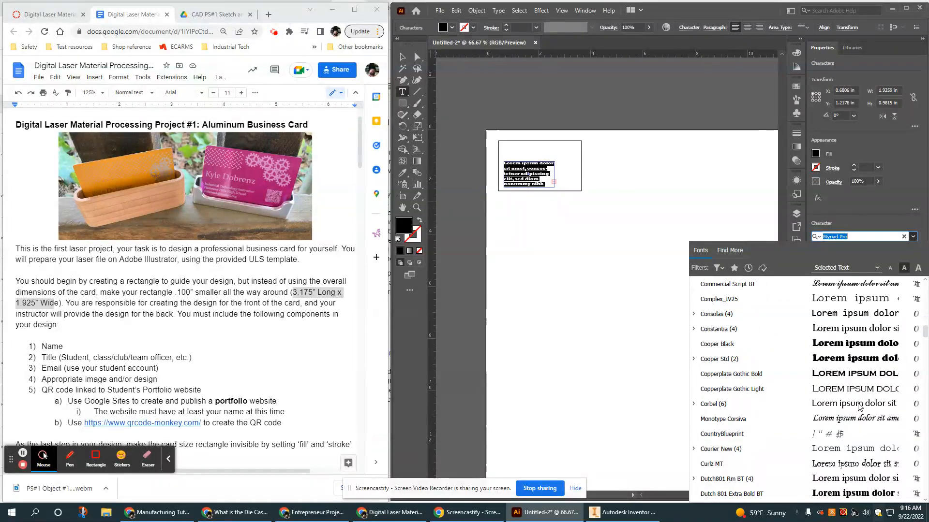
scroll(859, 407, "down", 3)
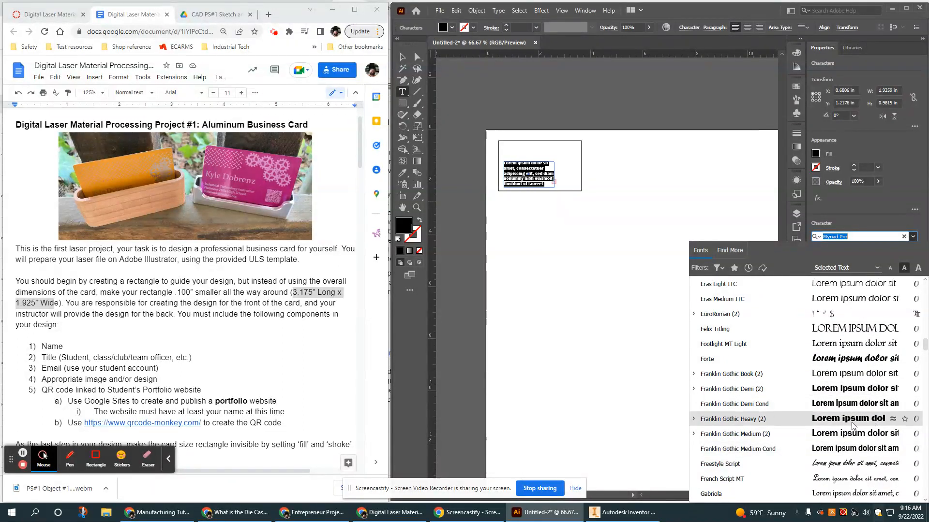
left_click(852, 419)
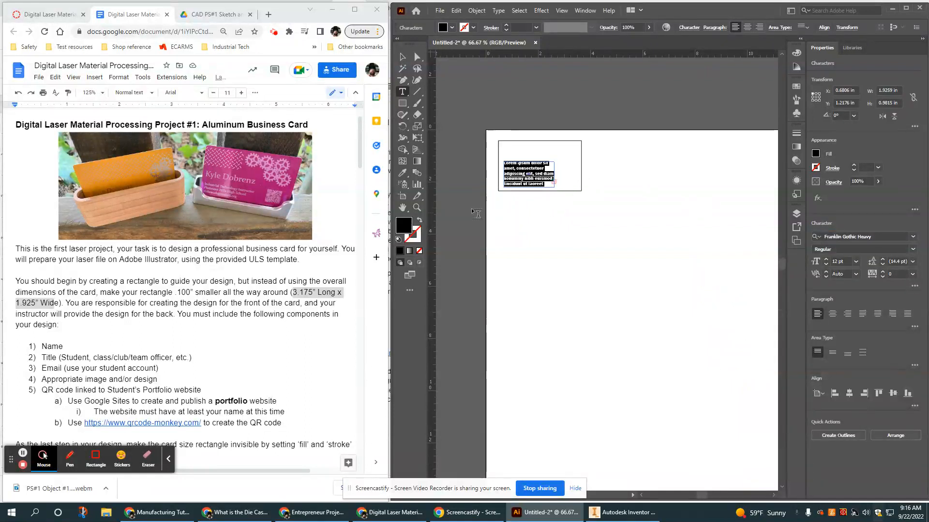
Zoom to 200%, type 'John Doe' and set the name to 21 pt.
key("ctrl+plus")
key("ctrl+plus")
key("ctrl+plus")
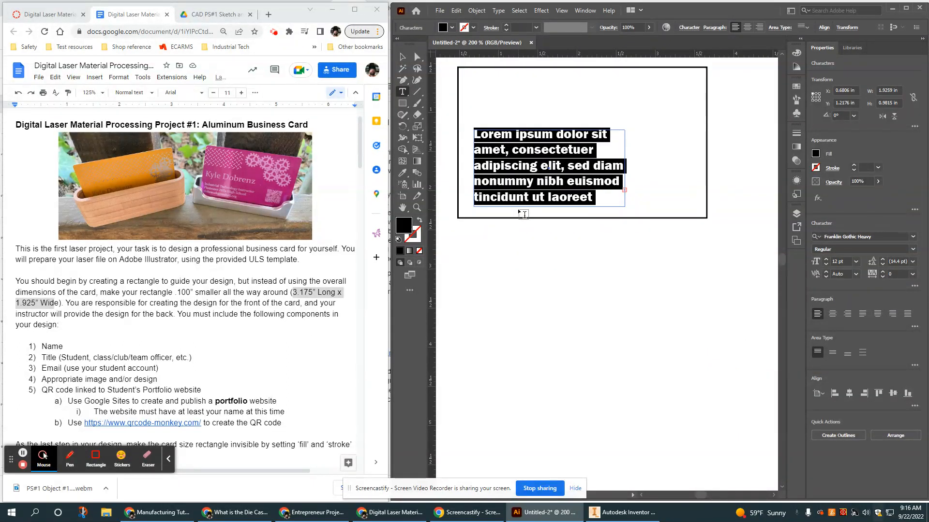
type("John Doe")
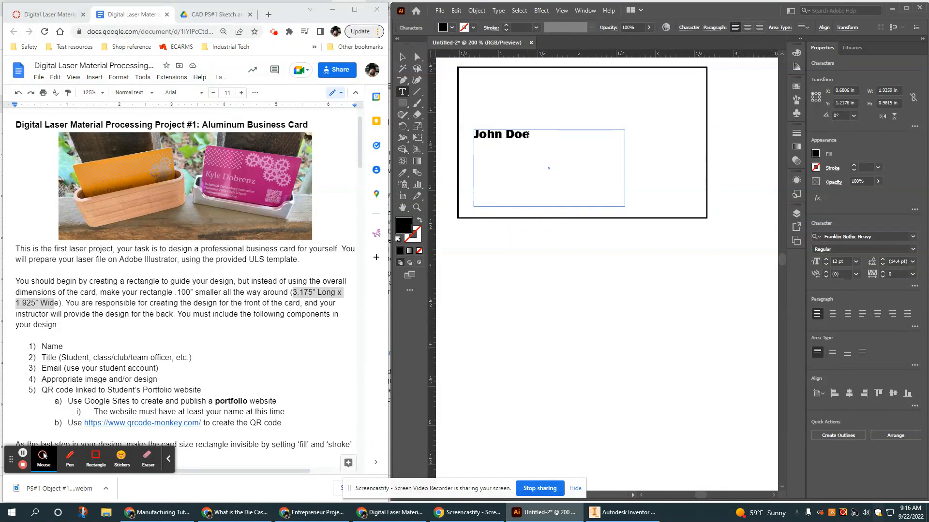
left_click_drag(533, 136, 472, 136)
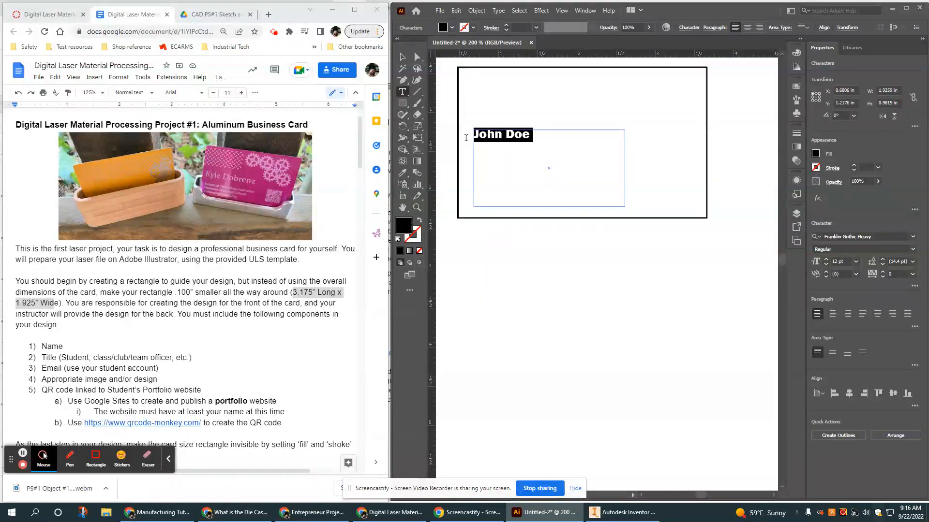
left_click(855, 263)
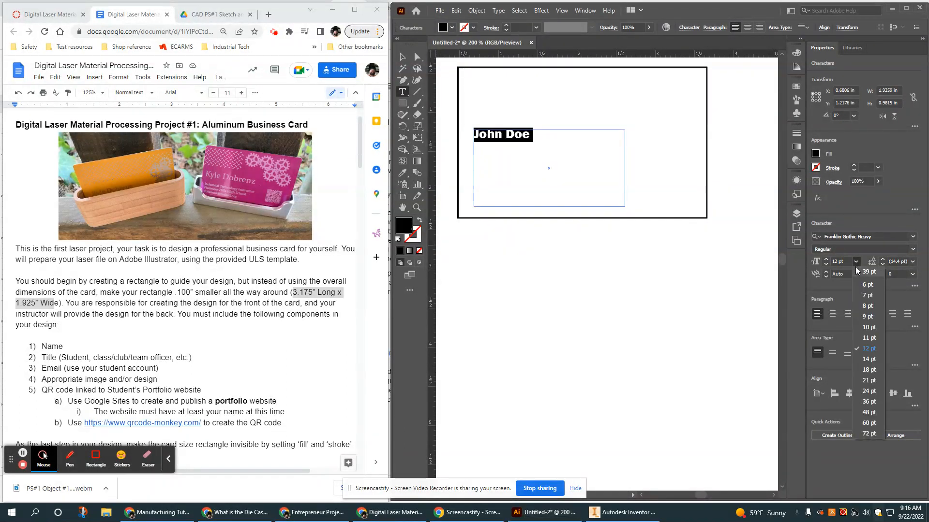
left_click(869, 380)
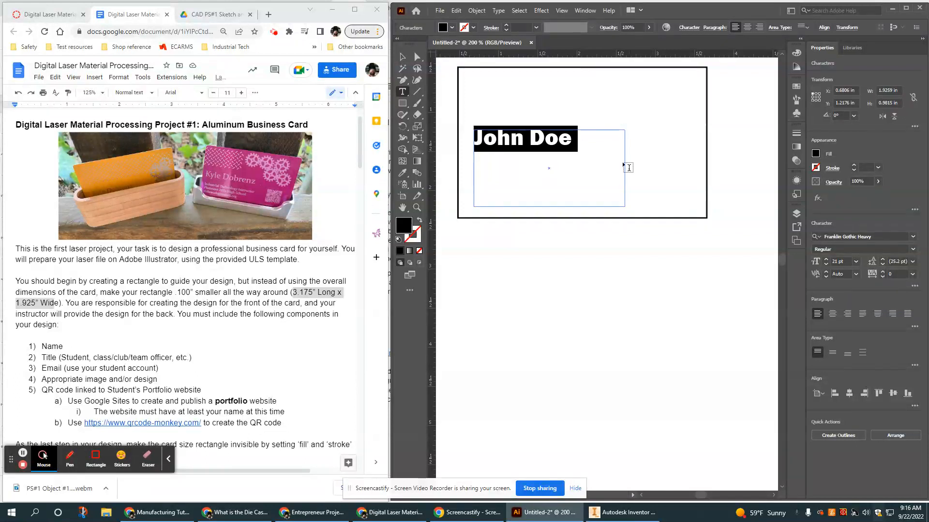
left_click(583, 139)
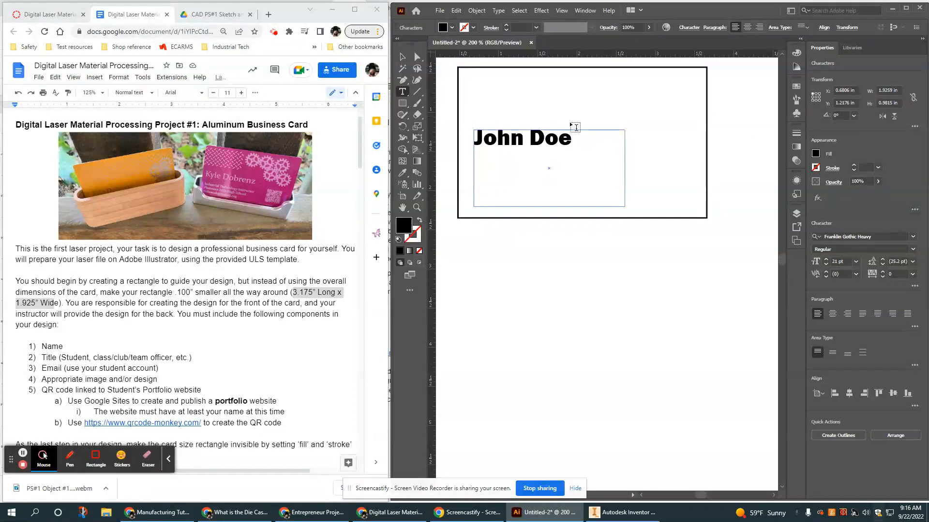
left_click(839, 261)
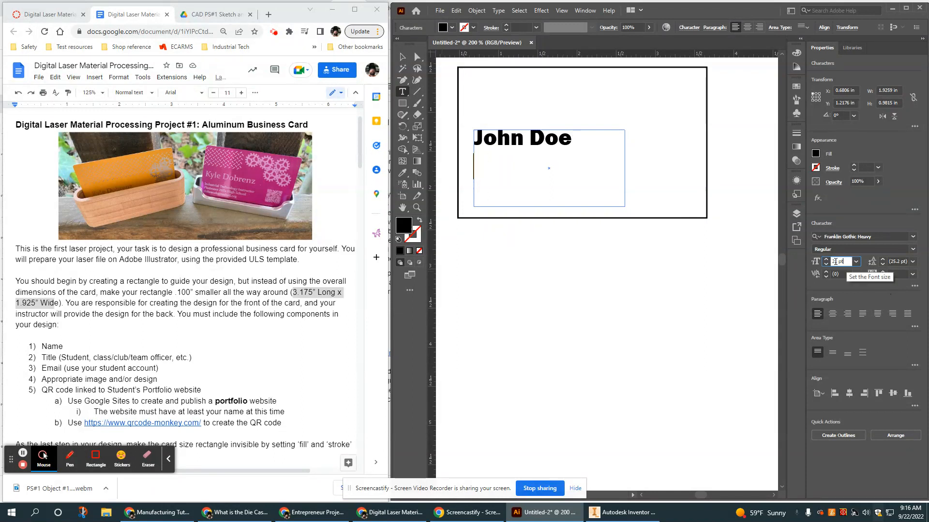
key("BackSpace")
key("BackSpace")
key("BackSpace")
key("BackSpace")
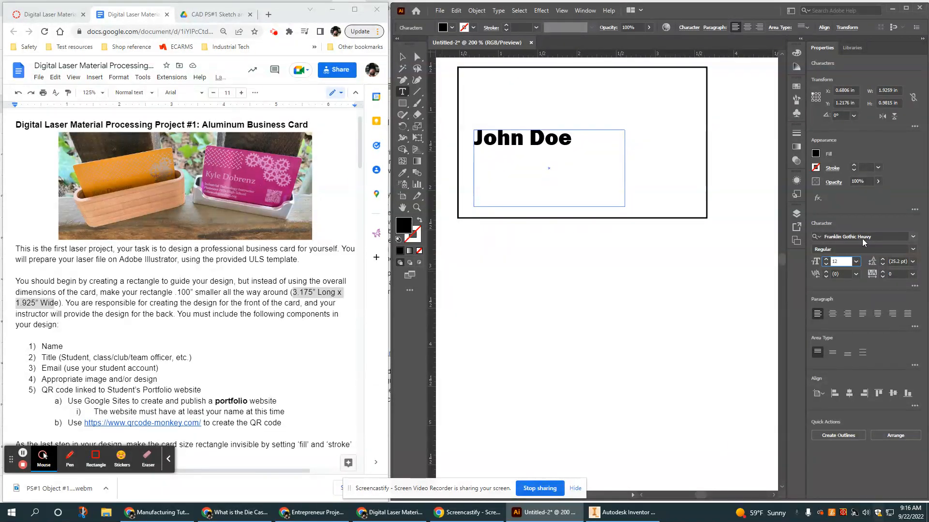
Type 'Club President' as the line beneath the name, correcting typos.
type("Studen")
left_click(492, 171)
key("BackSpace")
type("Cl")
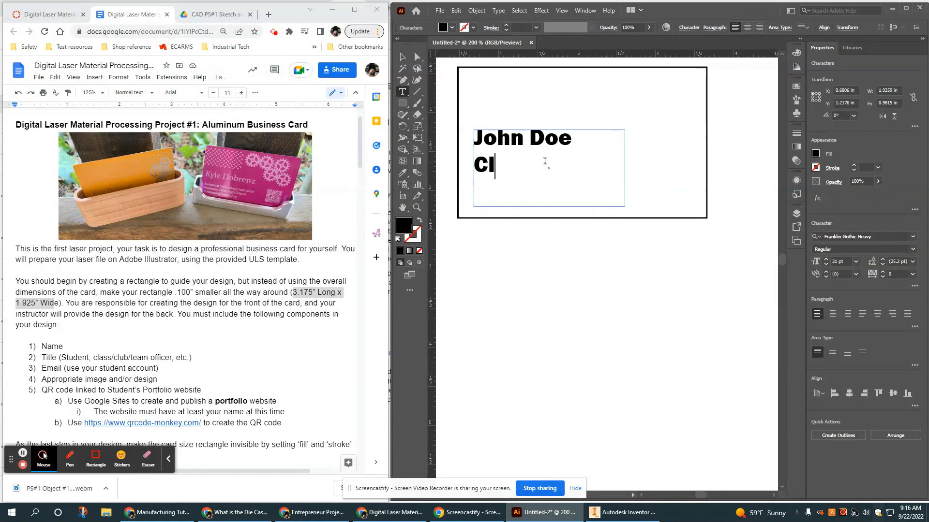
type("ass O")
key("BackSpace")
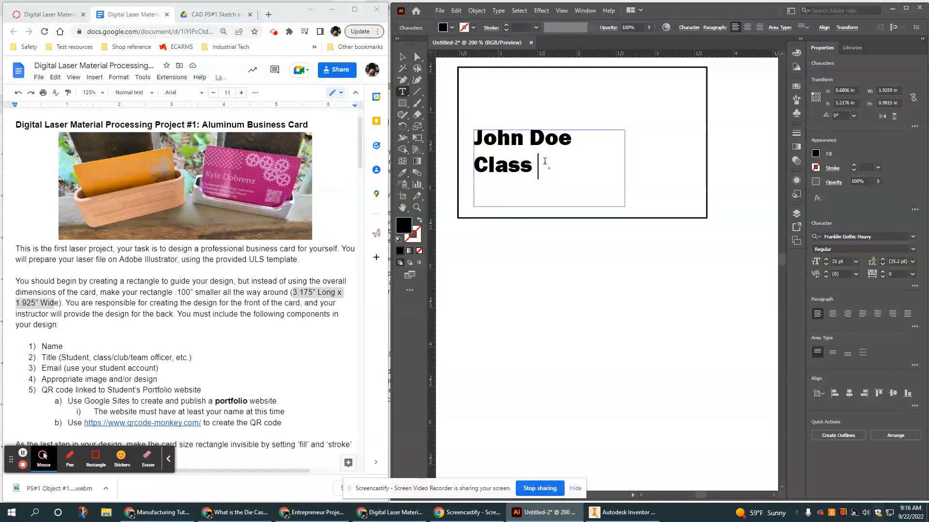
key("BackSpace")
key("BackSpace")
key("BackSpace")
key("BackSpace")
type("ub Presit")
key("BackSpace")
type("de")
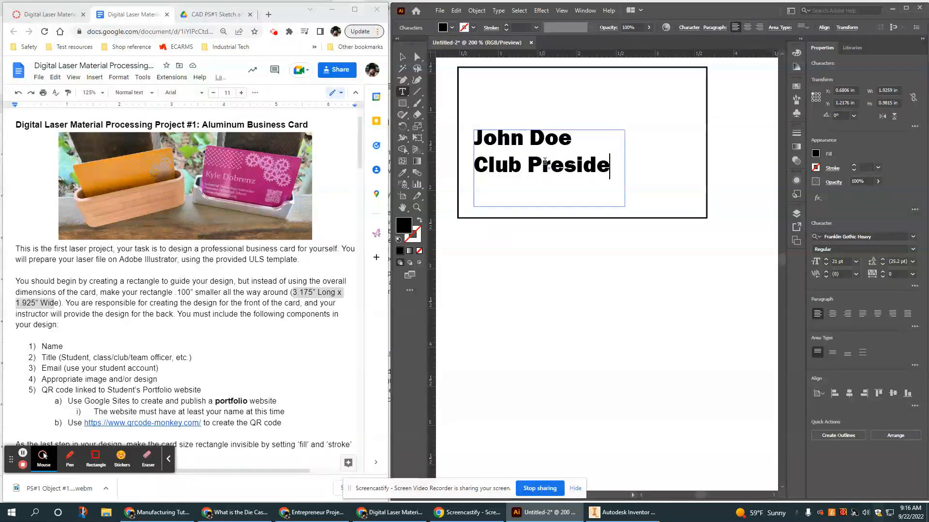
type("nt")
Set the Club President line to 12 pt.
left_click_drag(580, 183, 474, 159)
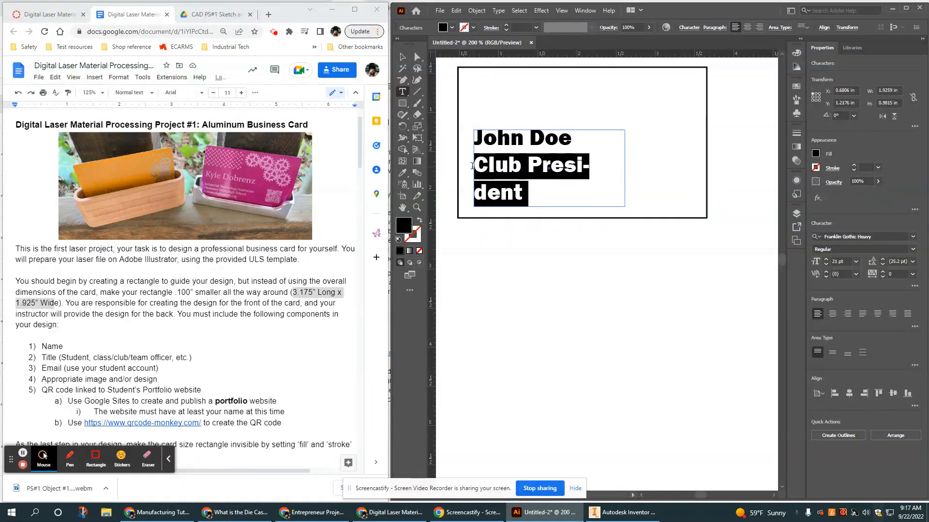
left_click(850, 261)
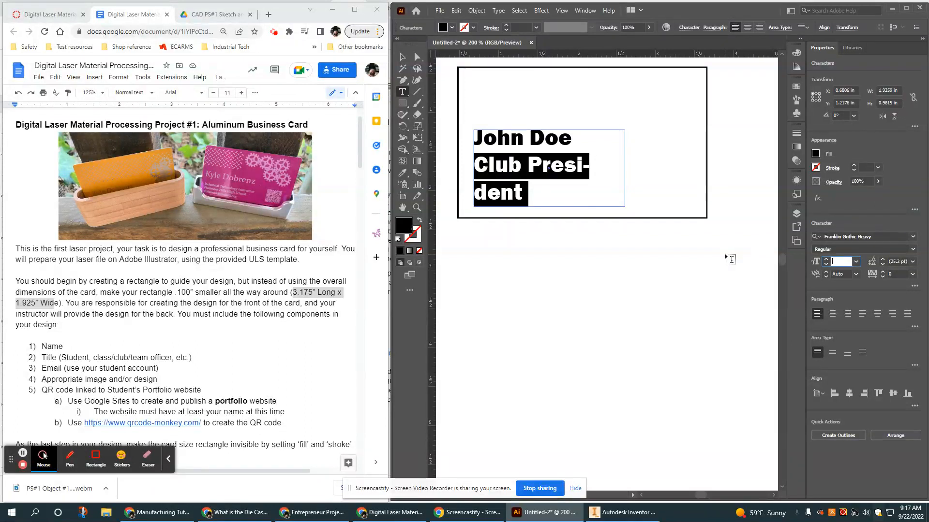
type("14")
type("2")
key("Return")
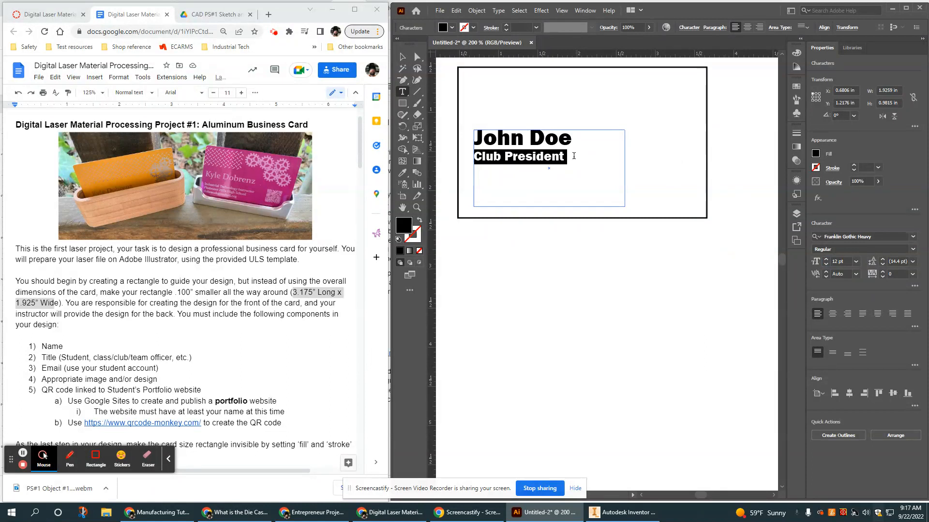
left_click(574, 155)
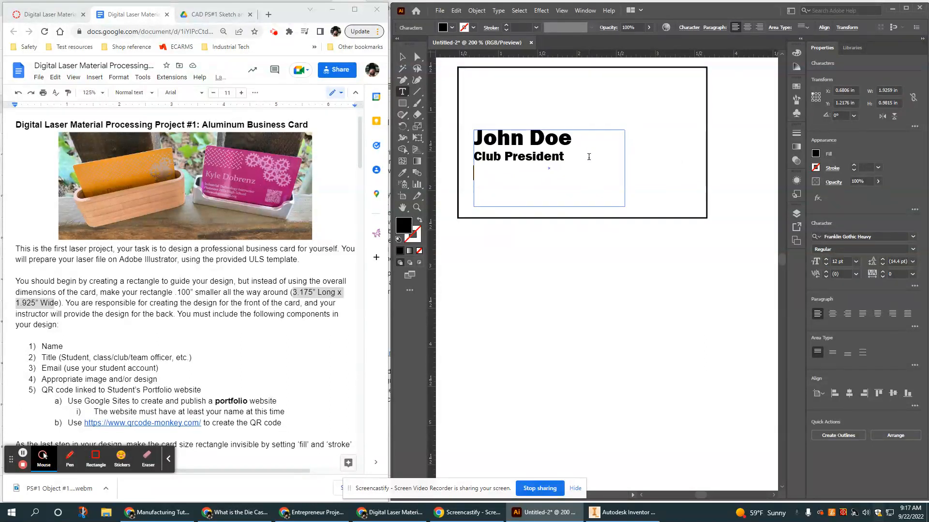
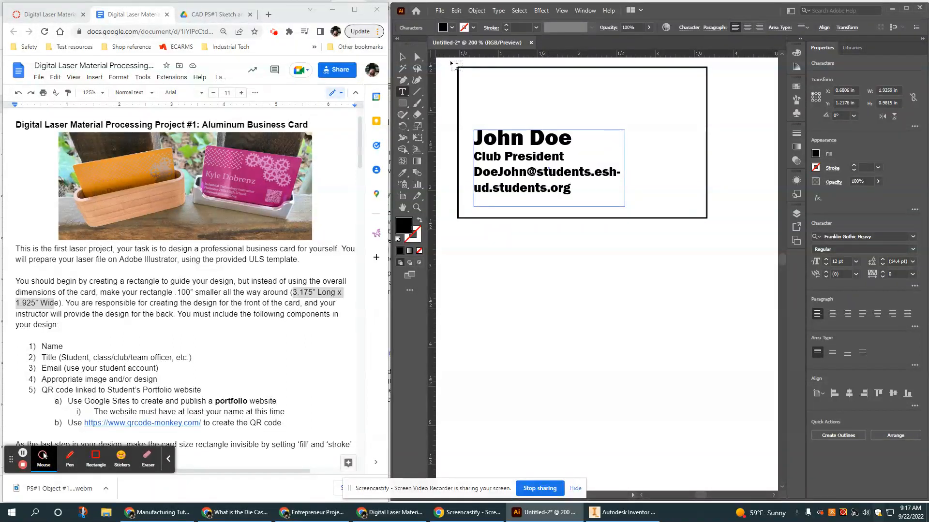
Type the student e-mail address on the third line and select it.
left_click_drag(573, 188, 469, 170)
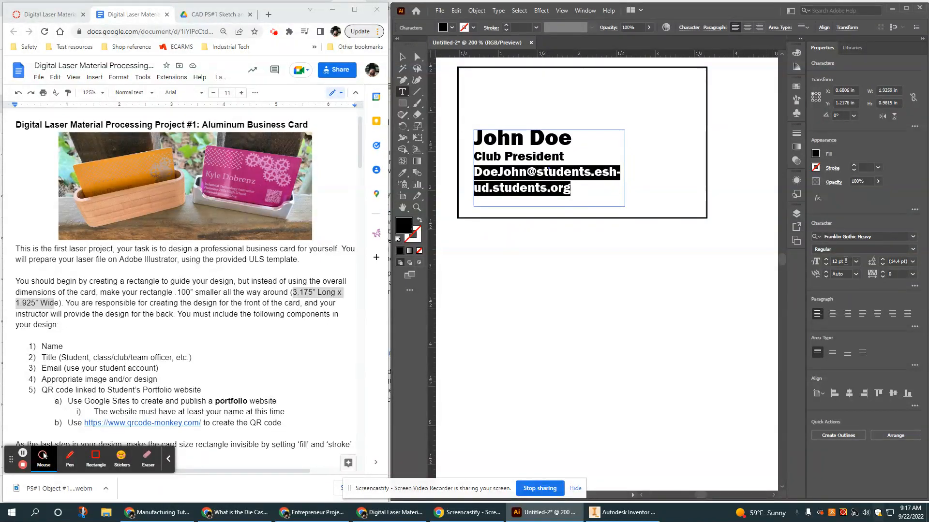
Widen the text frame and set the title and e-mail lines to 10 pt.
key("Escape")
left_click_drag(625, 170, 690, 175)
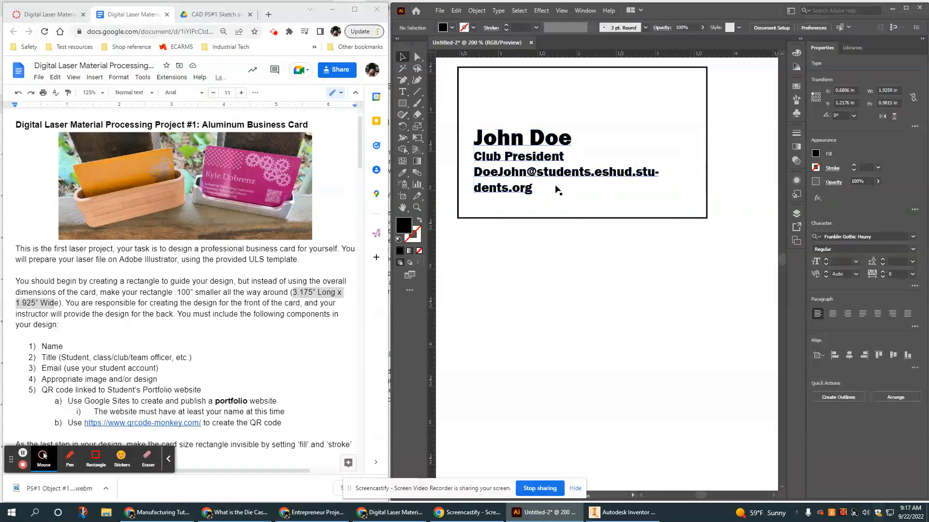
left_click(535, 192)
key("t")
left_click_drag(533, 190, 474, 156)
left_click(840, 261)
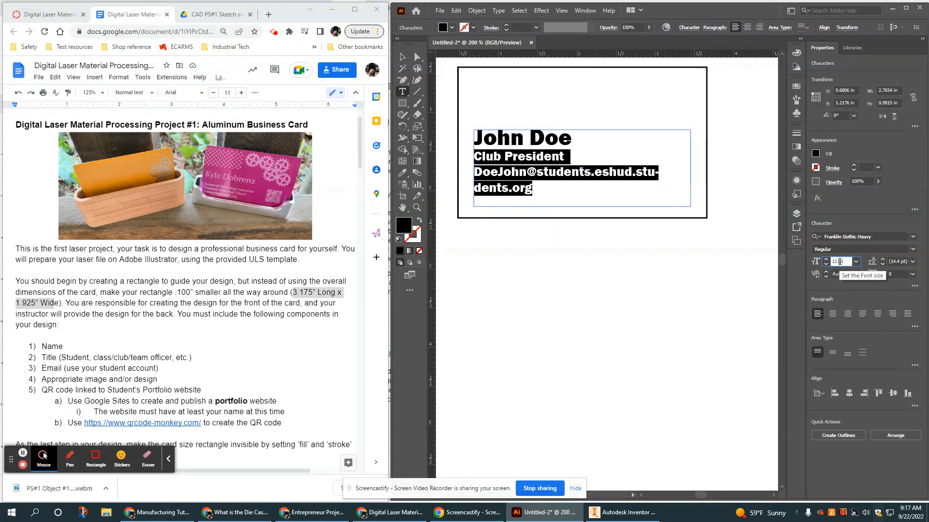
type("10")
key("Return")
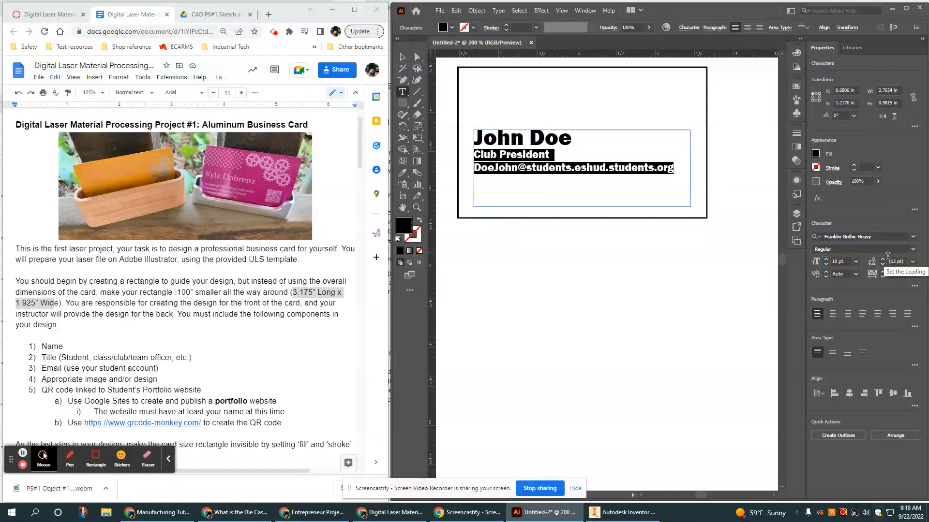
left_click(555, 274)
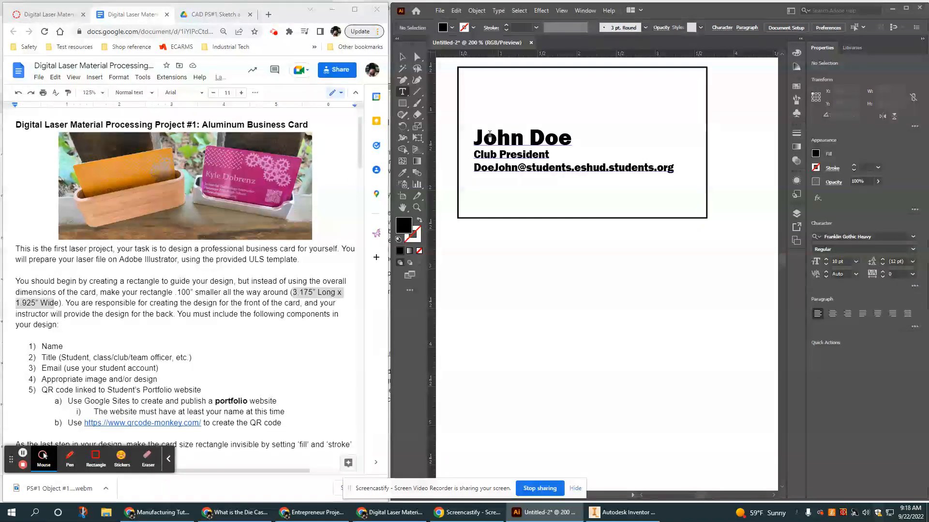
Insert a blank line between the name and Club President.
left_click(557, 157)
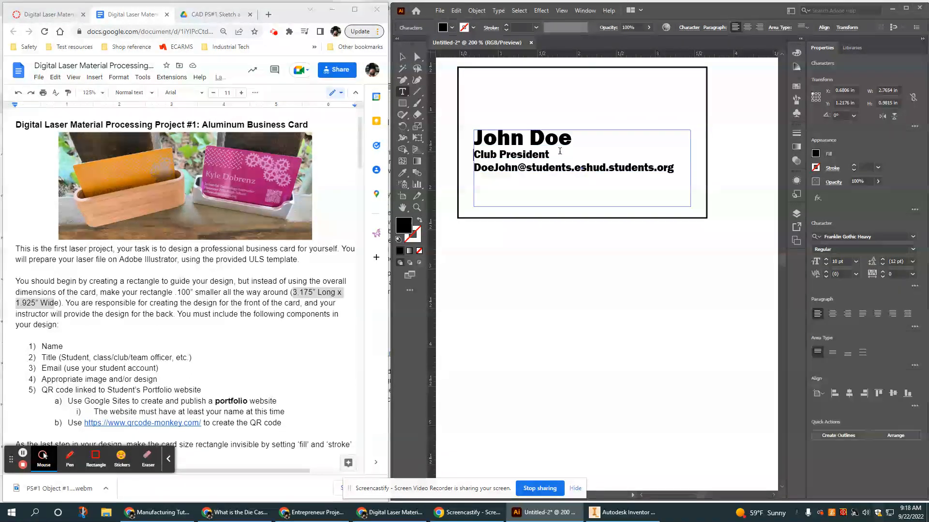
key("Home")
key("Return")
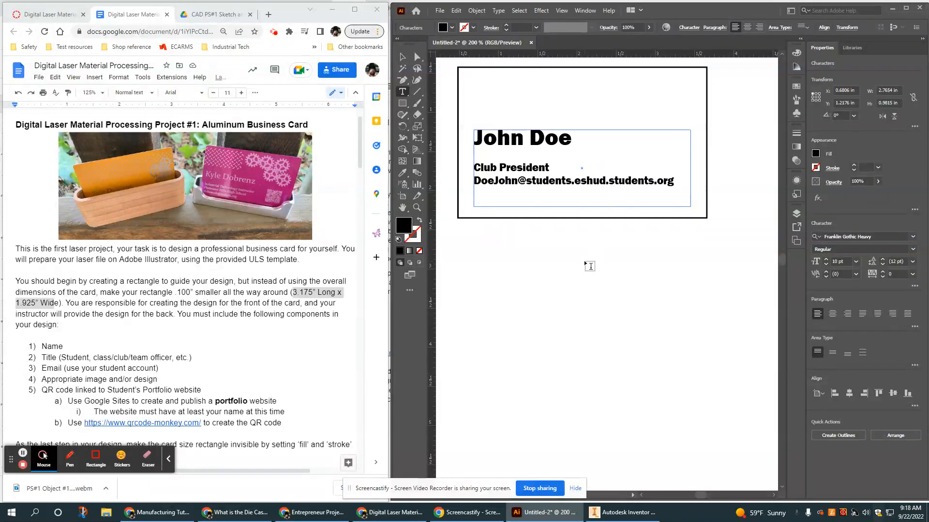
left_click(404, 58)
left_click(638, 305)
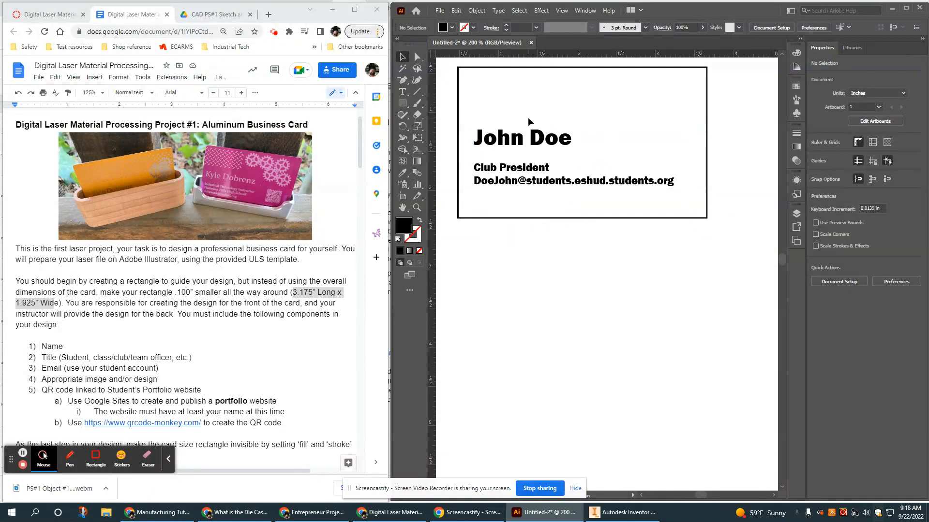
Finish the e-mail address ending with 'org' and review the card.
double_click(554, 139)
right_click(659, 184)
left_click(658, 184)
type("org")
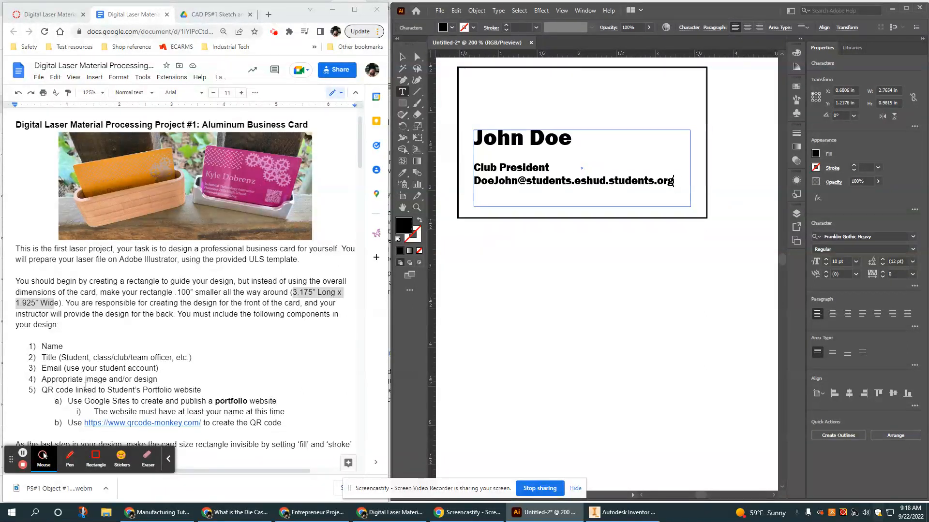
left_click(586, 337)
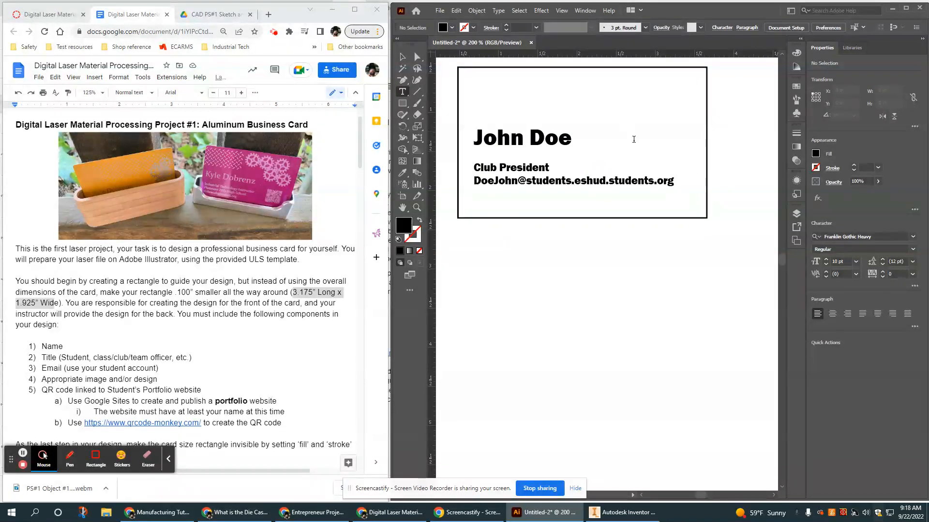
left_click(445, 12)
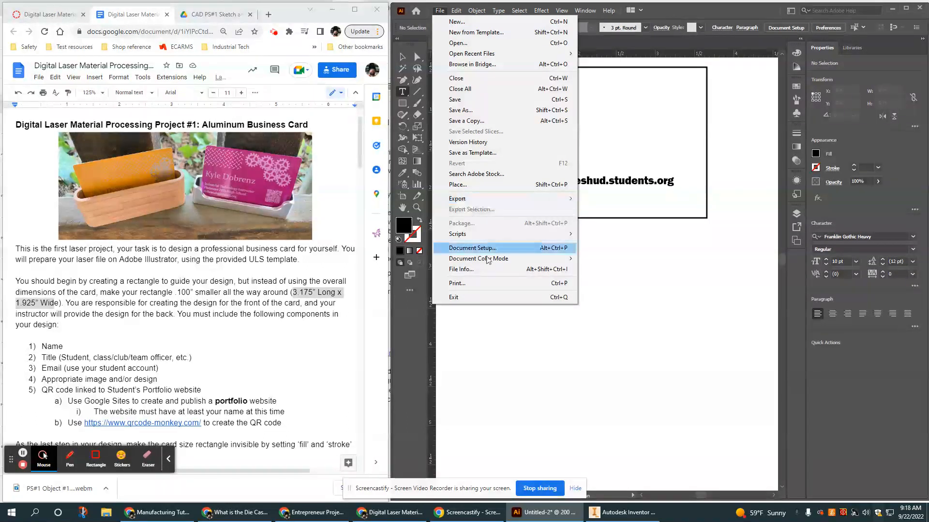
Place qr-code.svg from the Pictures folder onto the card.
left_click(458, 184)
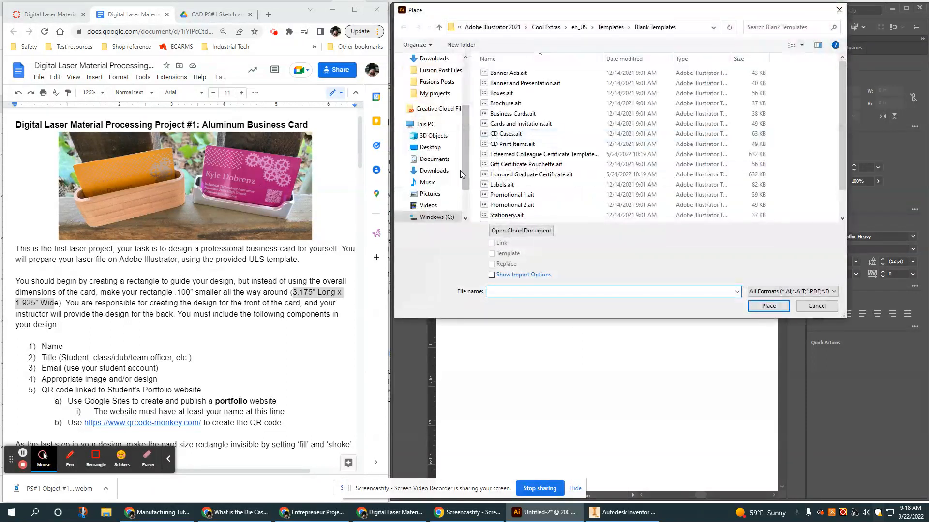
left_click(435, 171)
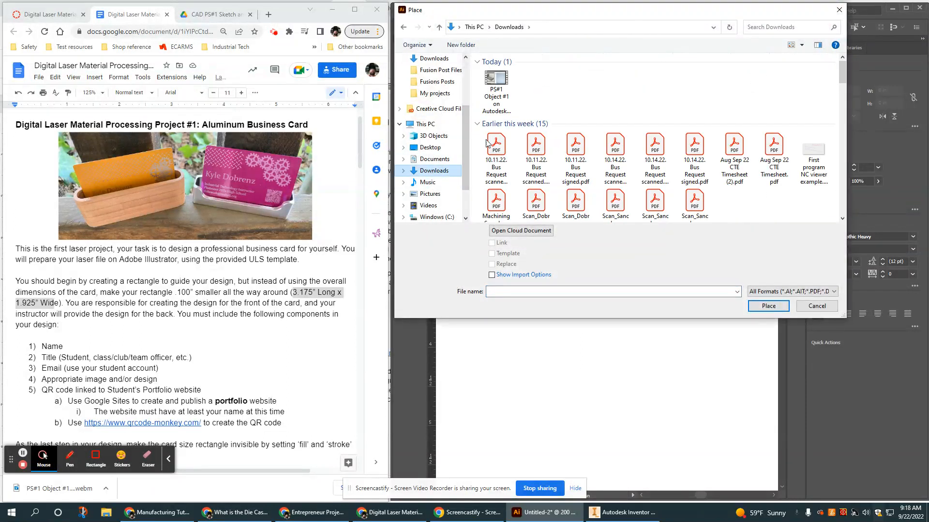
scroll(430, 126, "up", 1)
left_click(433, 92)
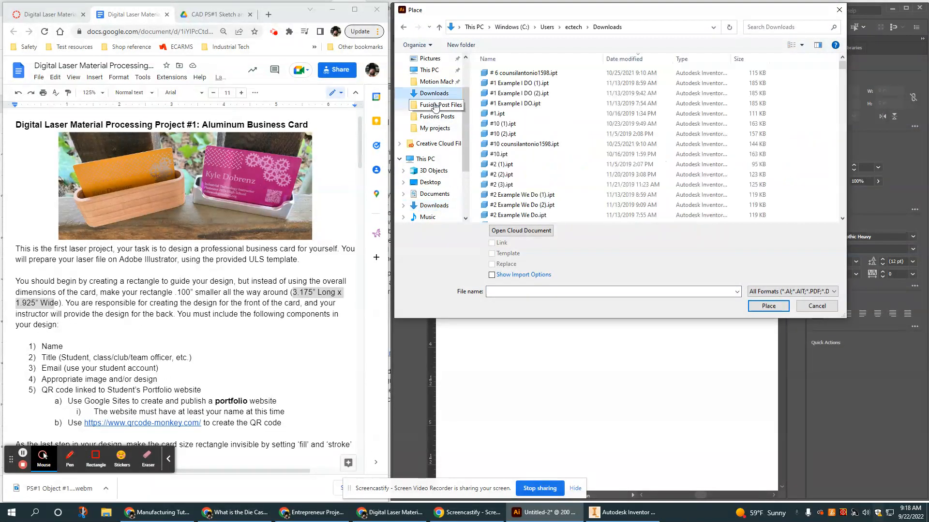
scroll(426, 121, "up", 1)
left_click(421, 95)
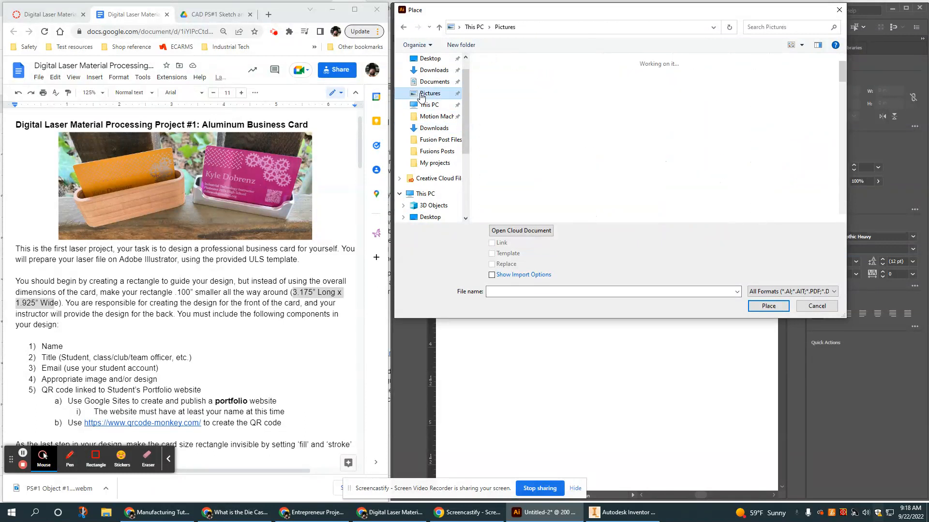
left_click(812, 77)
left_click(750, 306)
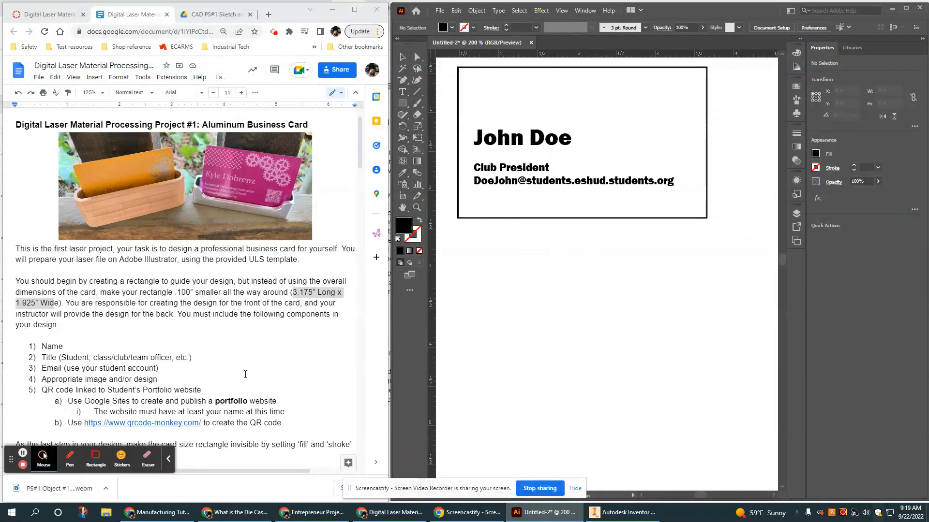
Place the generated QR code on the artboard and scale it down to about 1.31 in square.
left_click(616, 89)
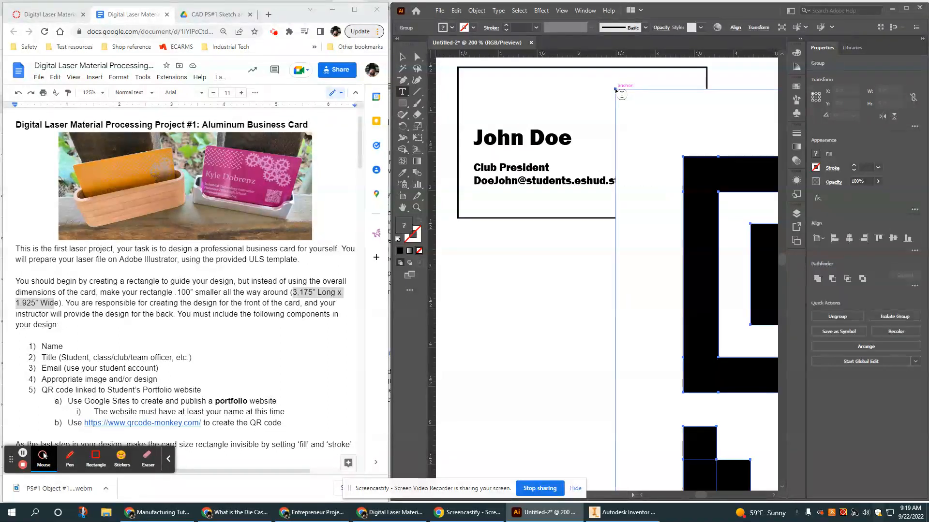
scroll(581, 375, "down", 3)
scroll(627, 392, "down", 2)
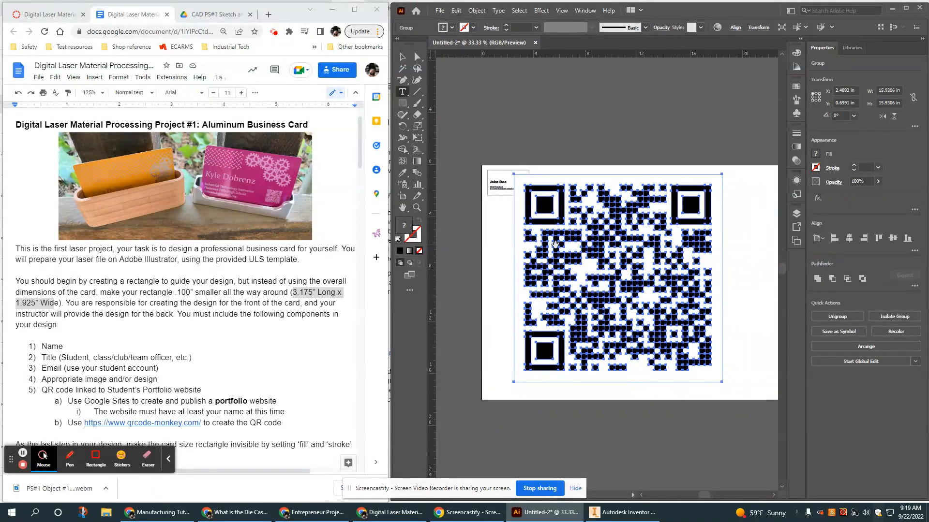
left_click(401, 57)
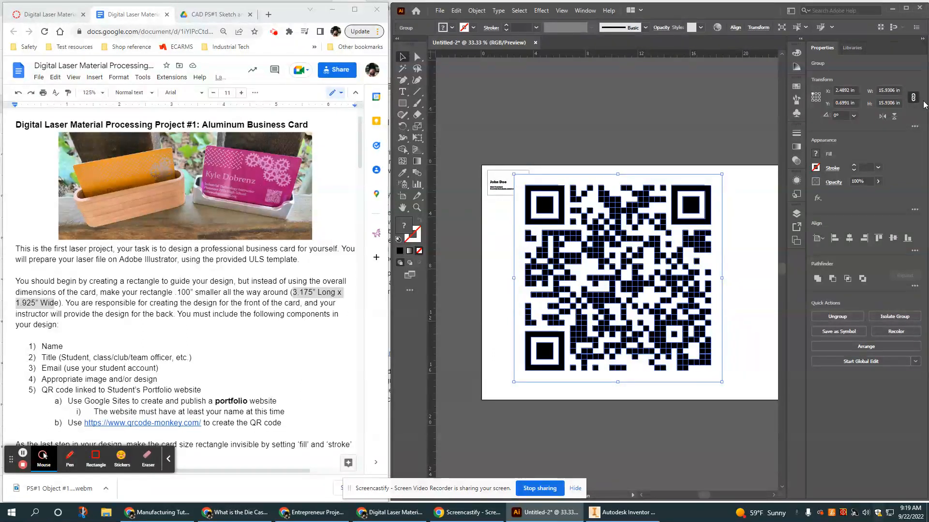
mouse_move(513, 174)
left_mouse_down()
mouse_move(502, 303)
mouse_move(687, 313)
mouse_move(598, 310)
mouse_move(598, 338)
mouse_move(527, 312)
mouse_move(643, 208)
mouse_move(604, 208)
mouse_move(543, 261)
mouse_move(548, 222)
mouse_move(594, 263)
mouse_move(543, 205)
mouse_move(663, 329)
mouse_move(692, 341)
mouse_move(551, 201)
mouse_move(530, 199)
mouse_move(642, 302)
mouse_move(526, 208)
mouse_move(539, 232)
mouse_move(607, 271)
mouse_move(660, 336)
mouse_move(621, 308)
mouse_move(629, 296)
mouse_move(703, 363)
mouse_move(566, 187)
mouse_move(523, 180)
left_mouse_up()
scroll(523, 182, "up", 1)
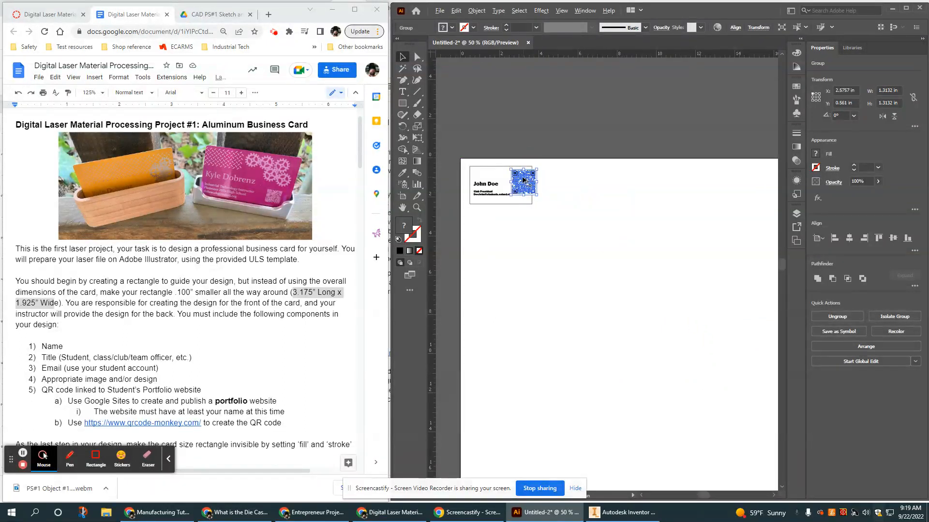
Shrink the QR code to about 0.64 in square and move it onto the card's right side.
scroll(495, 171, "up", 3)
scroll(495, 172, "down", 1)
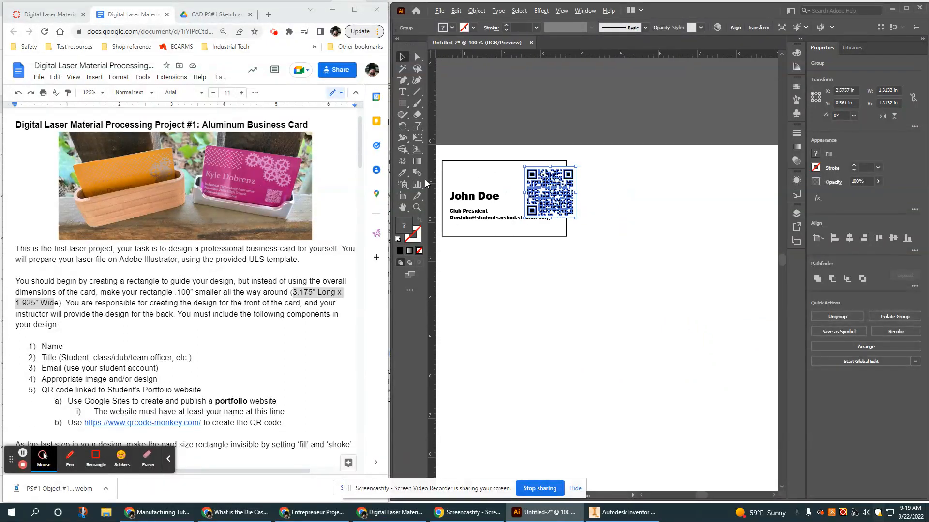
scroll(437, 171, "up", 1)
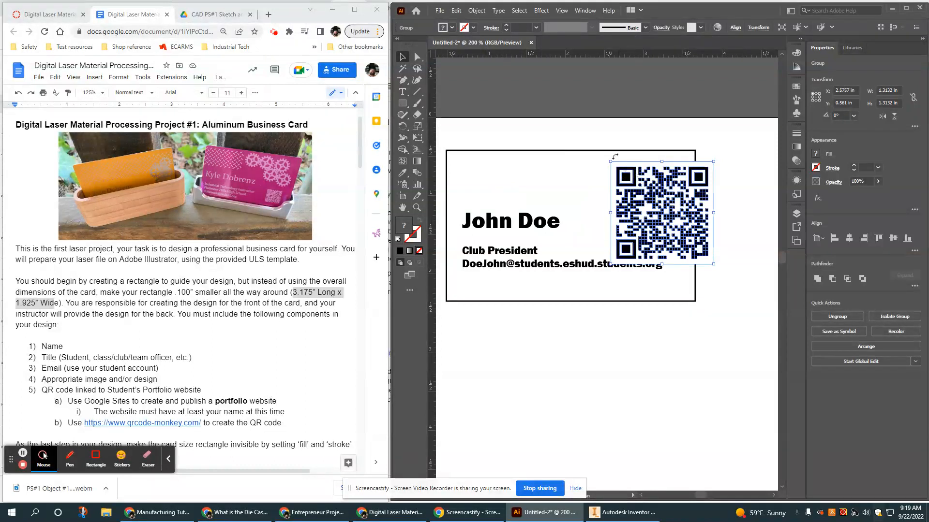
left_click_drag(611, 161, 664, 215)
left_click_drag(695, 243, 667, 223)
Insert a blank line before Club President so the title and email lines sit lower.
double_click(485, 254)
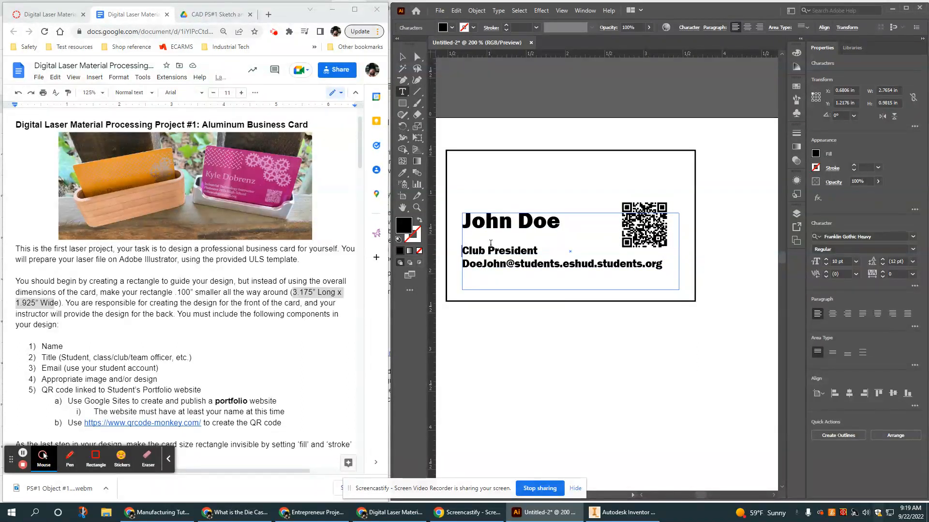
key("Return")
left_click(735, 217)
left_click(647, 221)
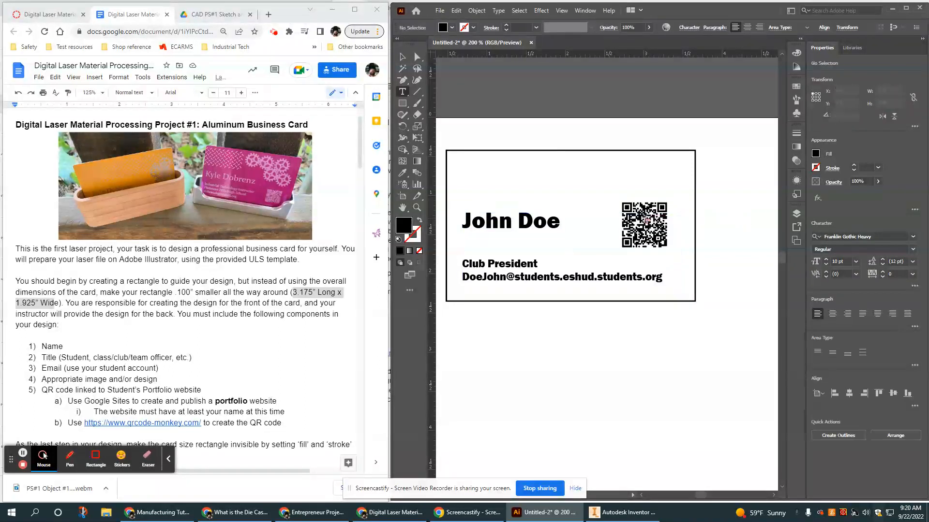
left_click(703, 199)
key("Escape")
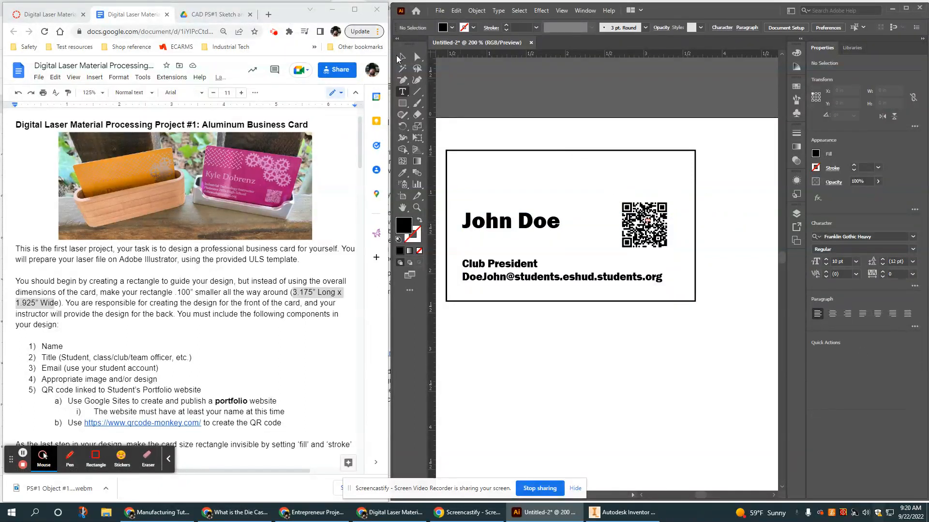
Nudge the QR code slightly right and down beside the name, then deselect.
left_click_drag(604, 189, 672, 256)
left_click(723, 219)
left_click(660, 228)
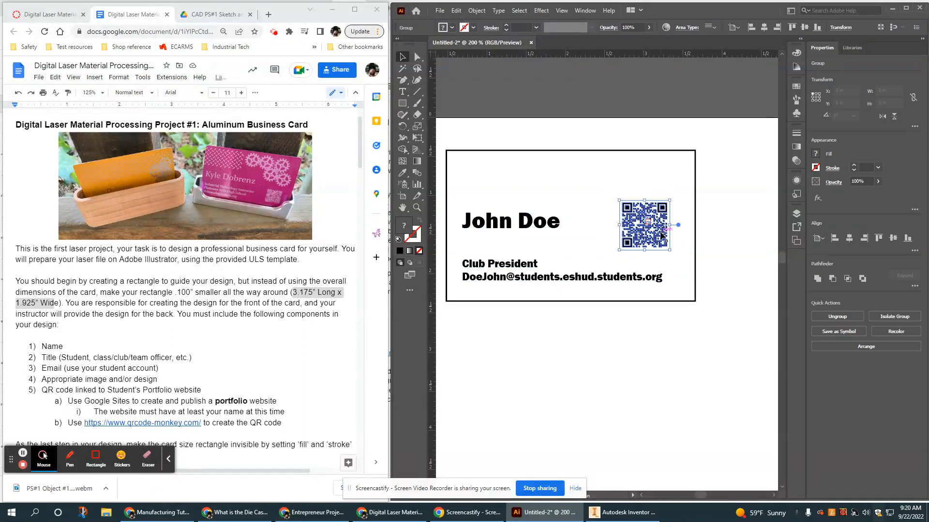
mouse_move(659, 227)
left_mouse_down()
mouse_move(667, 233)
mouse_move(643, 236)
mouse_move(650, 239)
left_mouse_up()
left_click(726, 205)
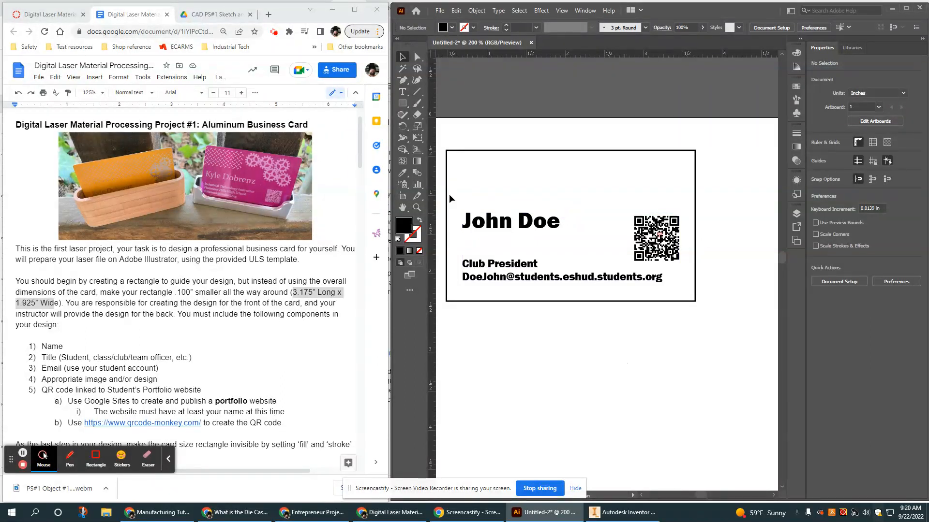
Recentre the view on the card and select the 3.175 × 1.925 in card rectangle.
left_click_drag(501, 336, 516, 317)
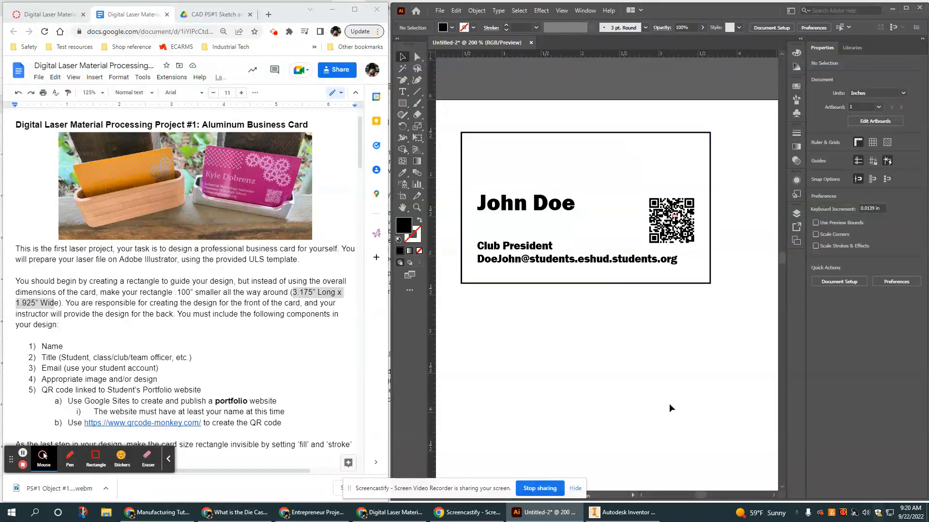
left_click_drag(596, 329, 604, 338)
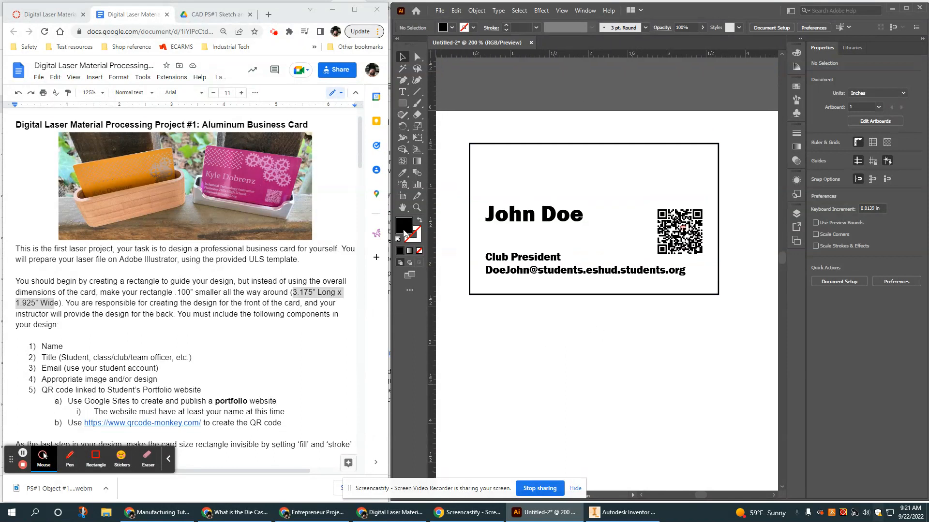
left_click(543, 144)
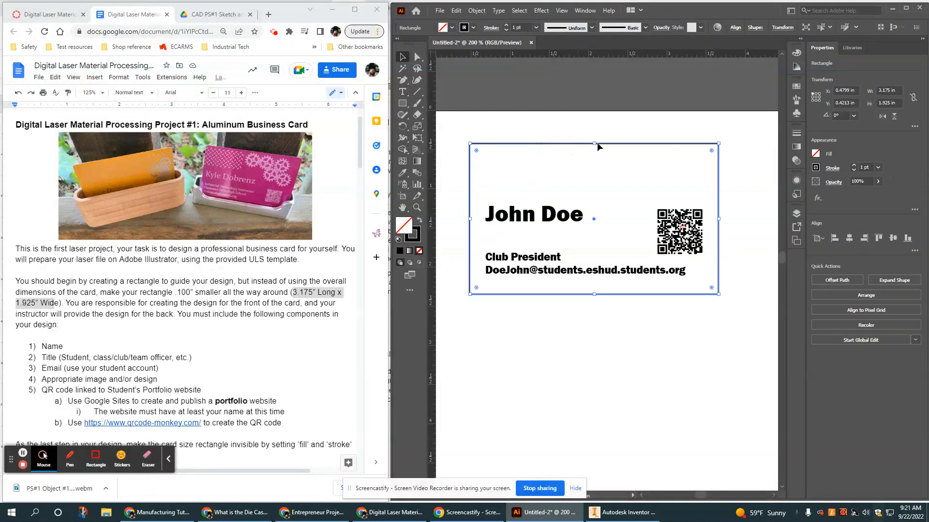
Set the card rectangle's stroke to None so its outline becomes invisible.
left_click(816, 168)
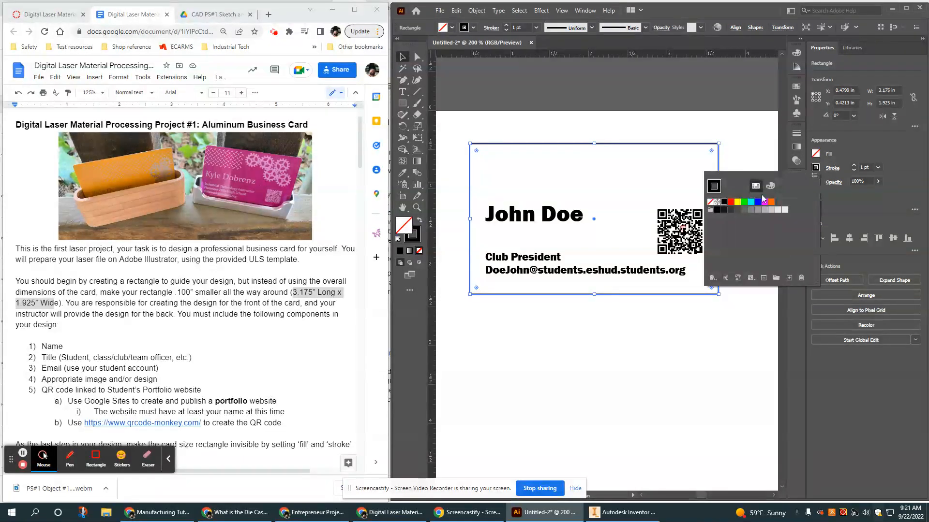
left_click(710, 202)
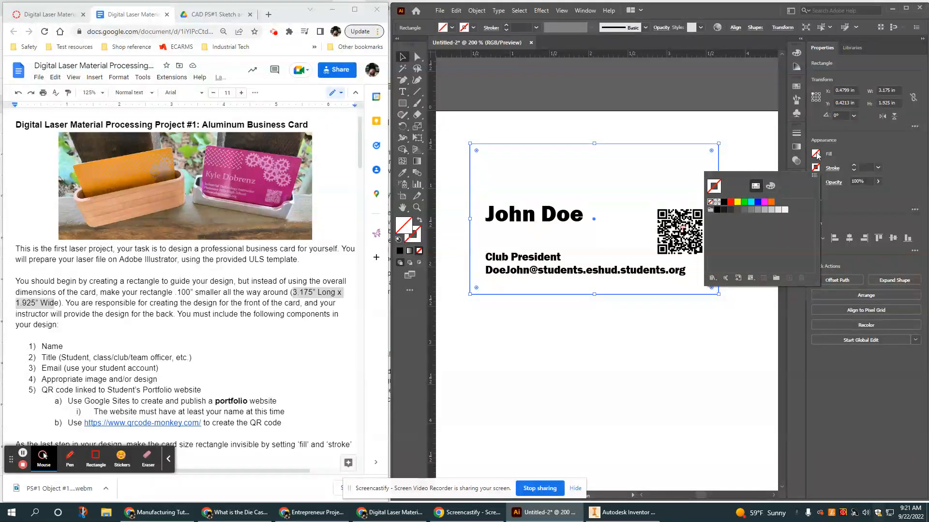
left_click(753, 137)
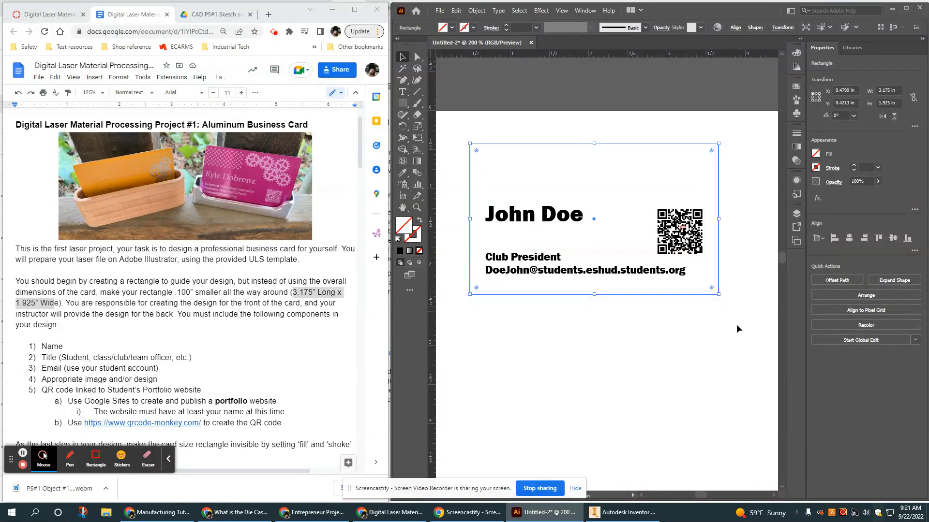
left_click(715, 356)
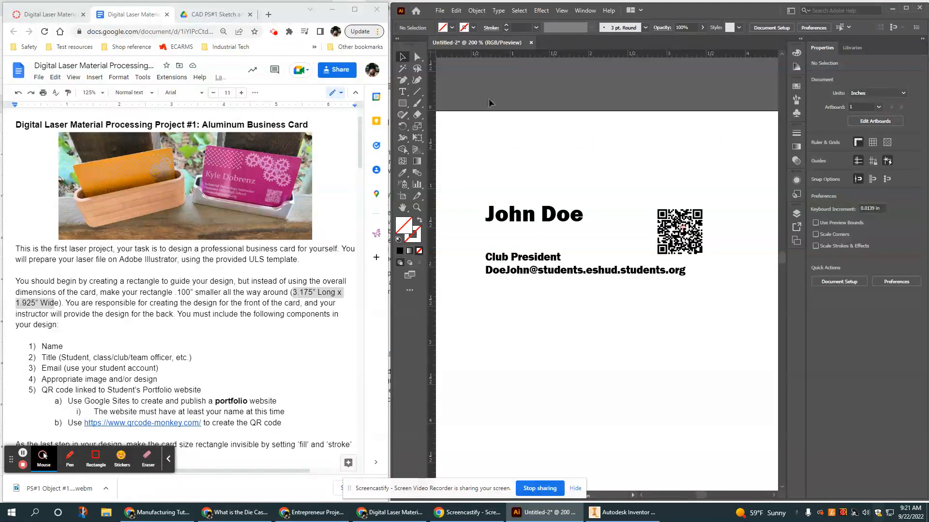
left_click(438, 10)
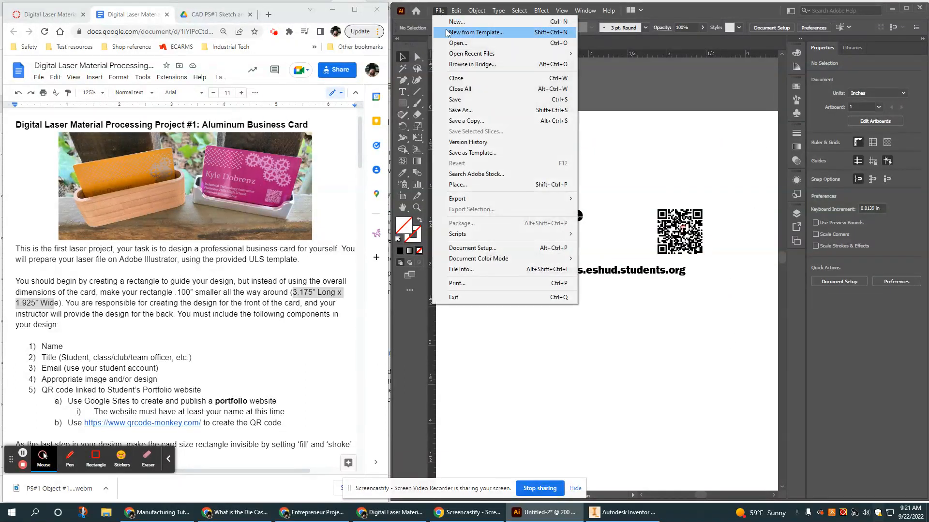
Save the card as Untitled-2.ai in Adobe Illustrator (*.AI) format in Pictures.
left_click(460, 110)
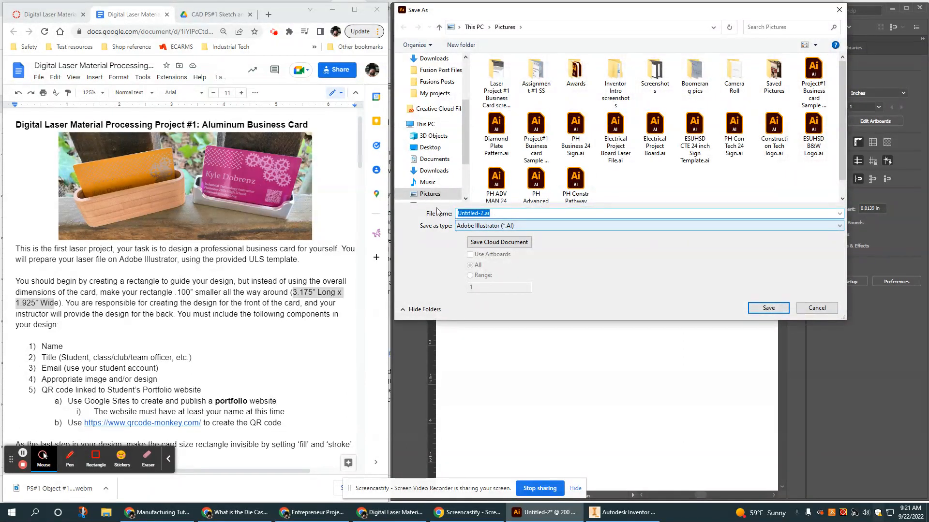
left_click(500, 226)
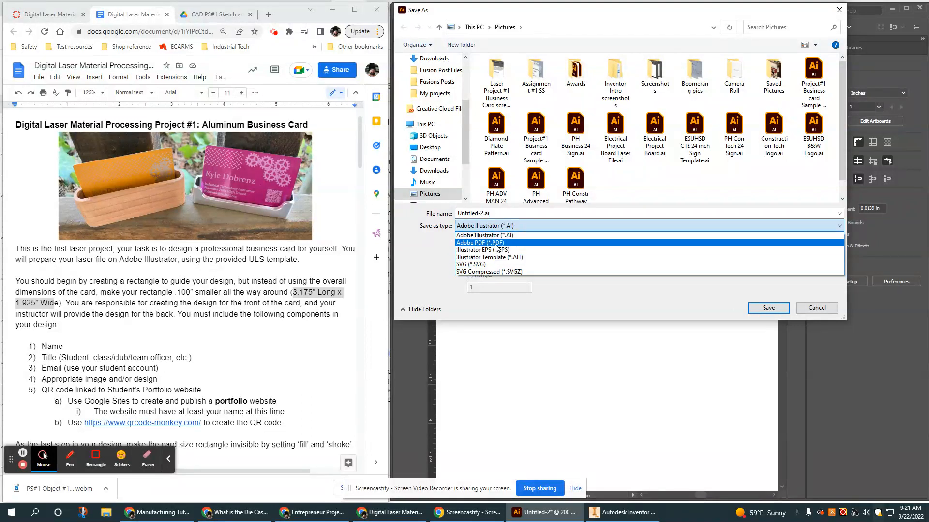
left_click(831, 310)
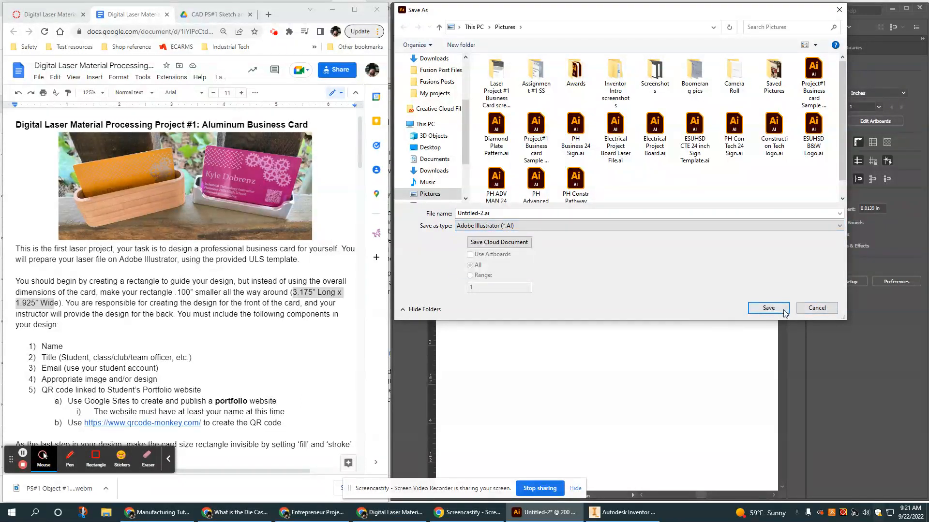
left_click(814, 310)
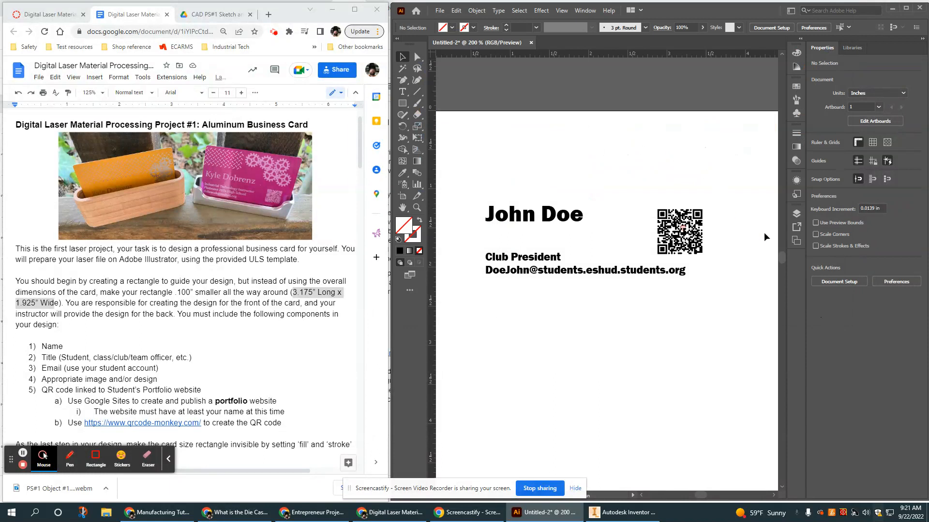